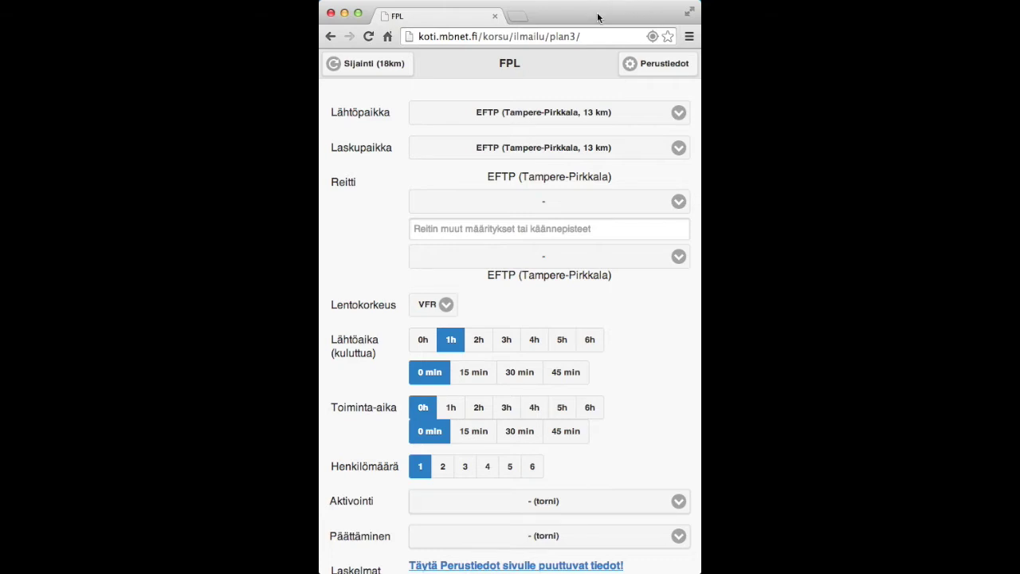
{"action": "left_click", "coordinate": [659, 66]}
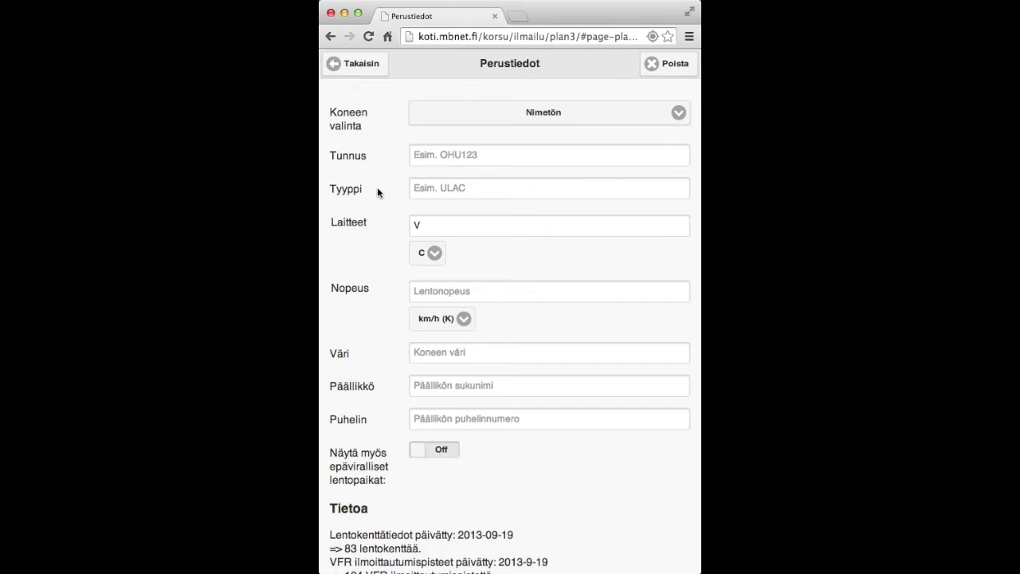
{"action": "left_click", "coordinate": [377, 186]}
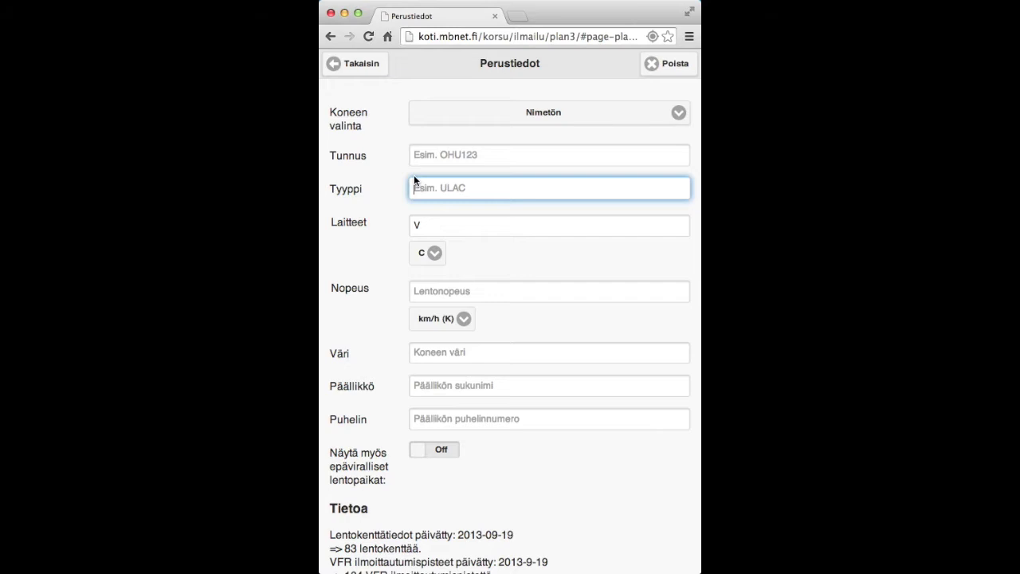
{"action": "left_click", "coordinate": [471, 155]}
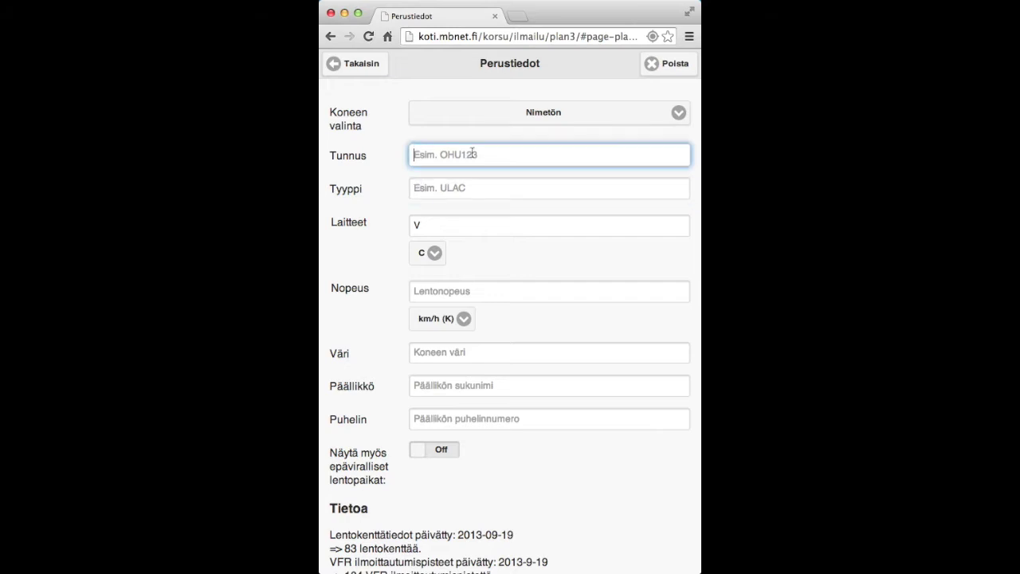
{"action": "type", "text": "OHU509"}
{"action": "left_click", "coordinate": [549, 188]}
{"action": "type", "text": "U"}
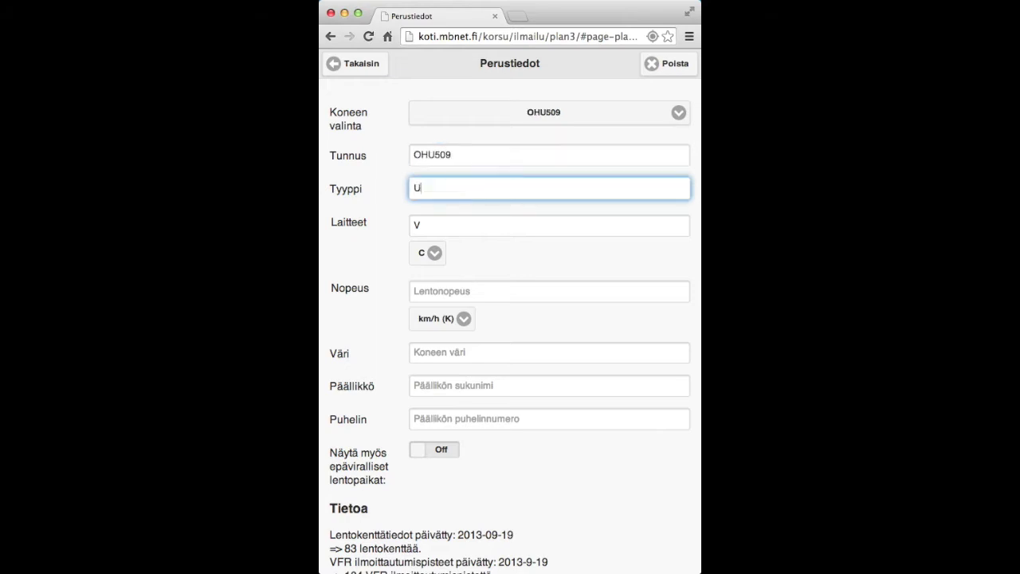
{"action": "type", "text": "LAC"}
Fill in speed 0150 km/h, colour White, and the commander's surname and phone number.
{"action": "key", "text": "Tab"}
{"action": "key", "text": "Tab"}
{"action": "key", "text": "Tab"}
{"action": "key", "text": "Tab"}
{"action": "key", "text": "Tab"}
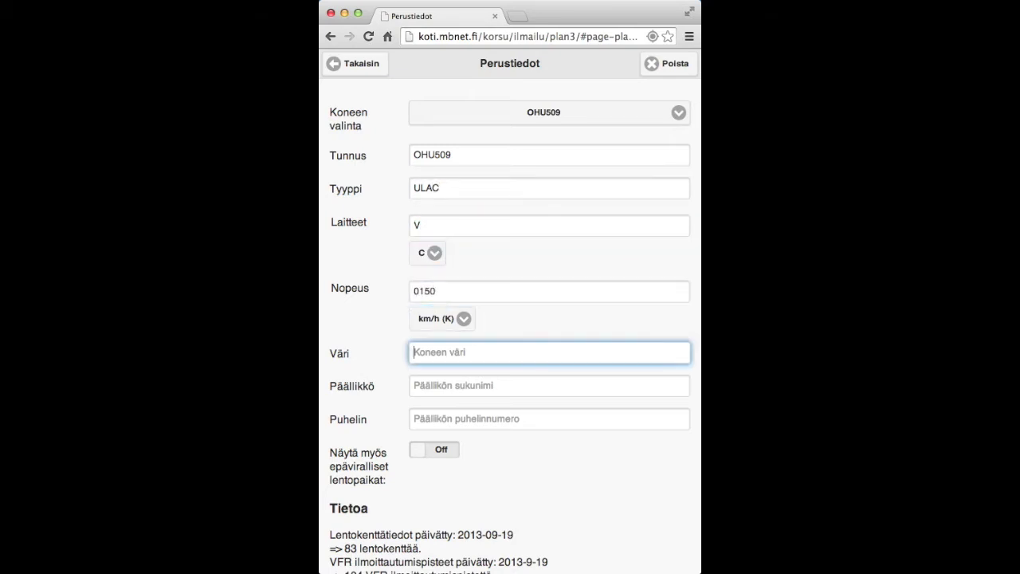
{"action": "key", "text": "Tab"}
{"action": "key", "text": "Tab"}
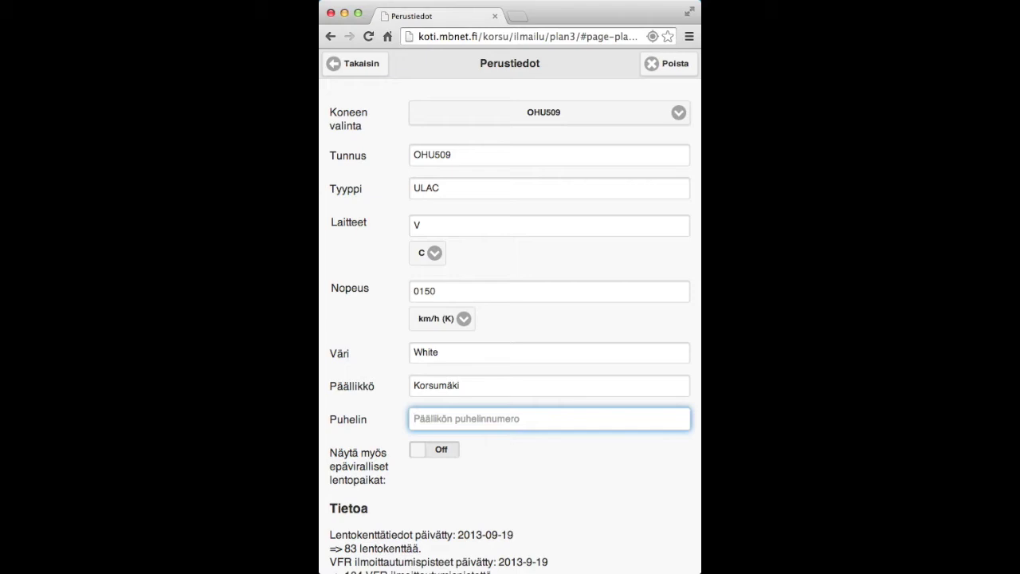
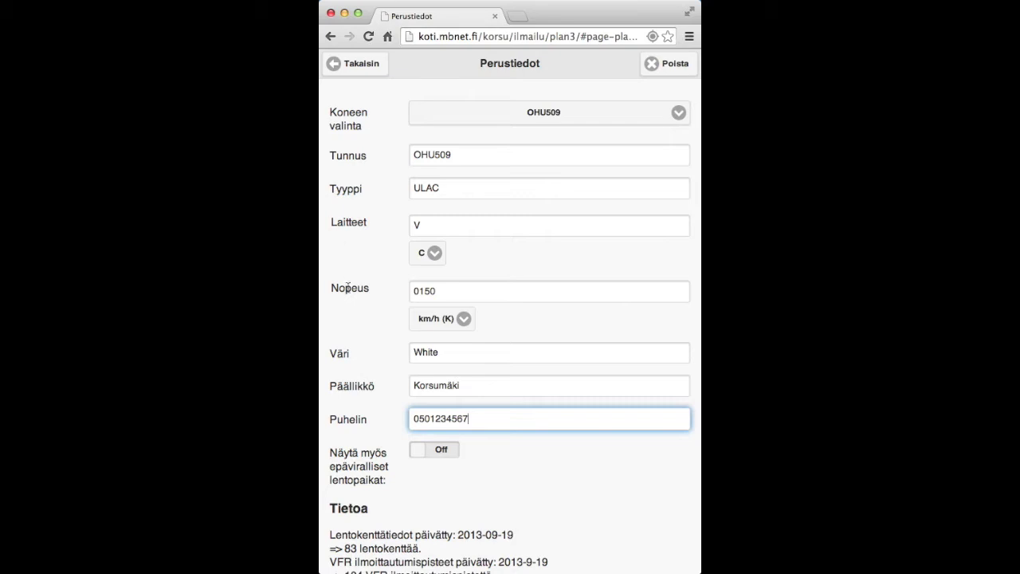
{"action": "left_click", "coordinate": [356, 335]}
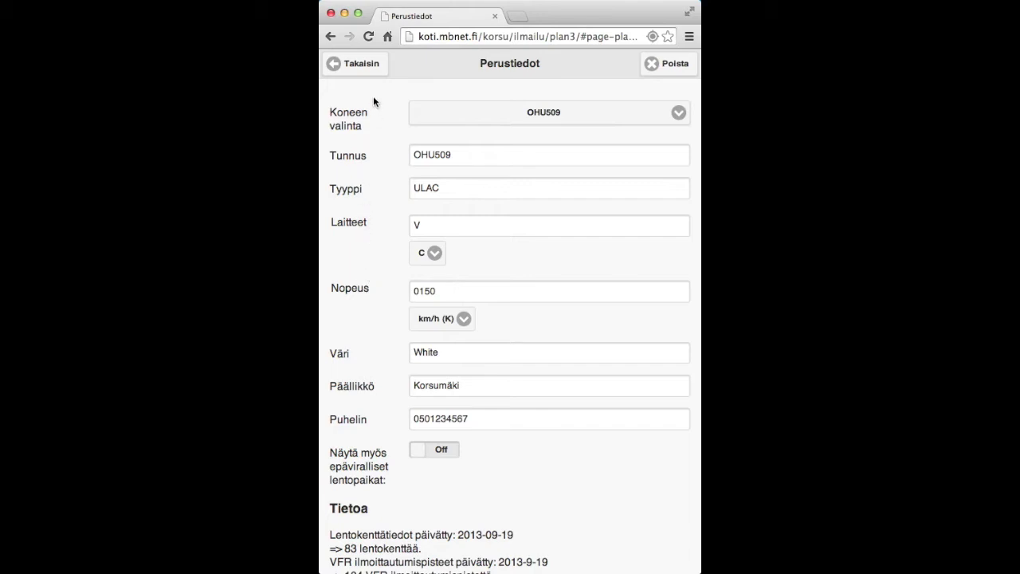
Back on the flight plan, choose EFJM Jämijärvi as destination and keep SIURO as route point.
{"action": "left_click", "coordinate": [362, 66]}
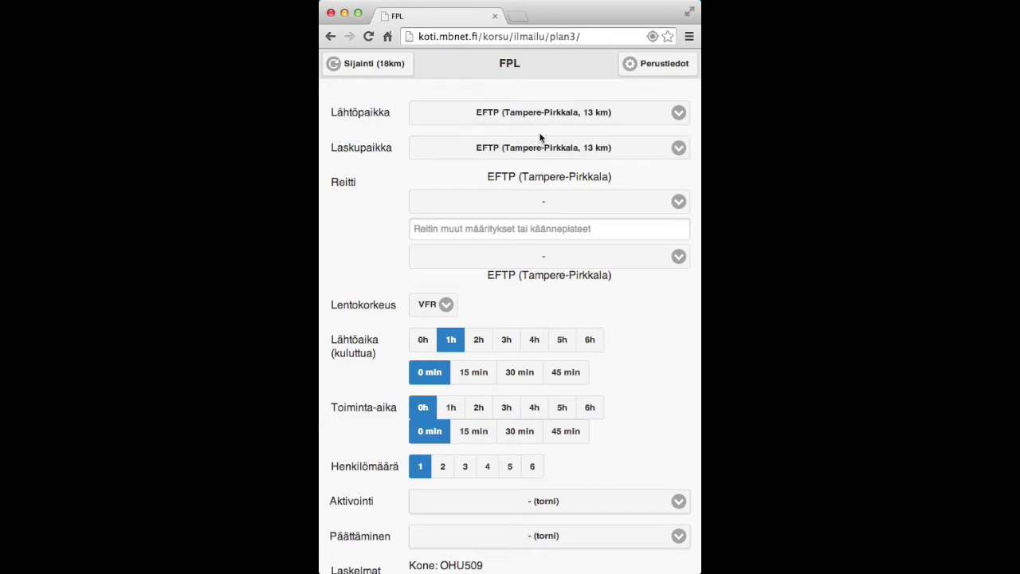
{"action": "left_click", "coordinate": [519, 148]}
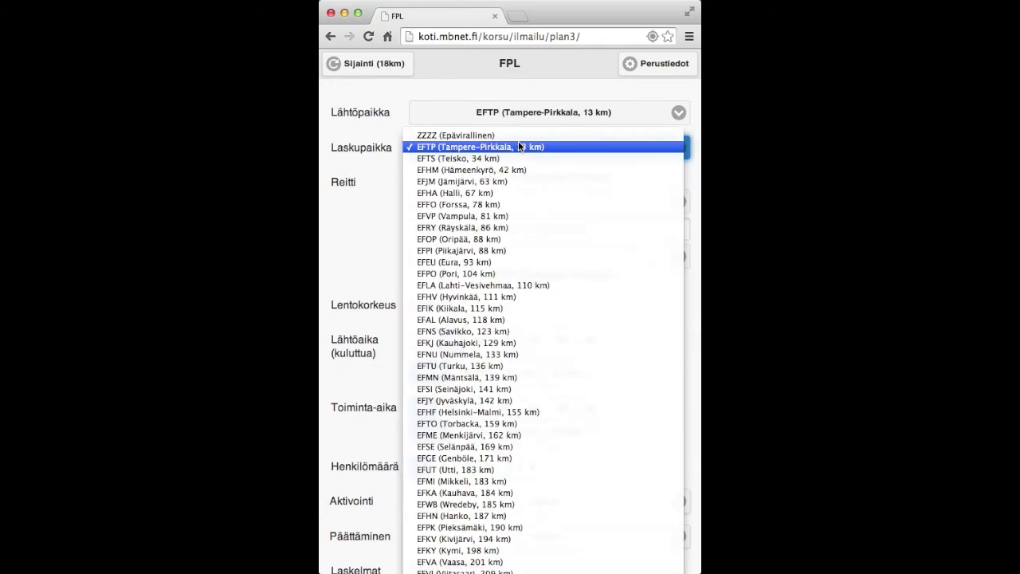
{"action": "left_click", "coordinate": [495, 184]}
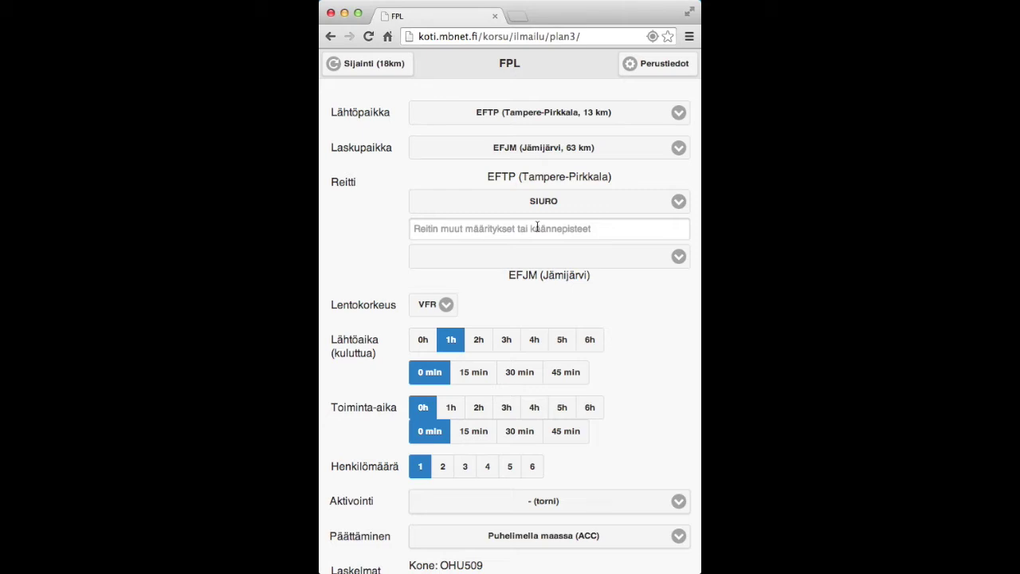
{"action": "left_click", "coordinate": [572, 201]}
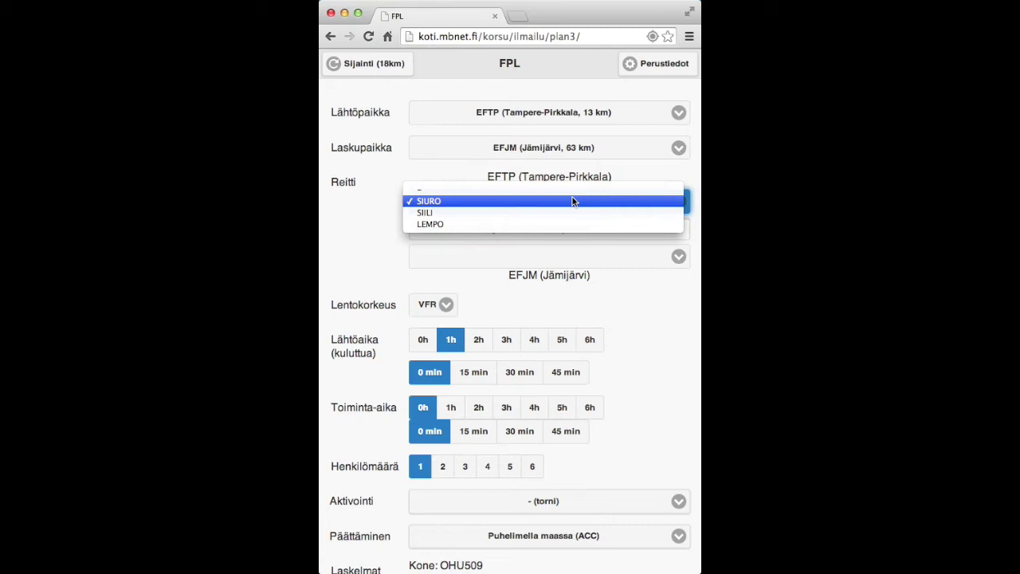
{"action": "left_click", "coordinate": [563, 201]}
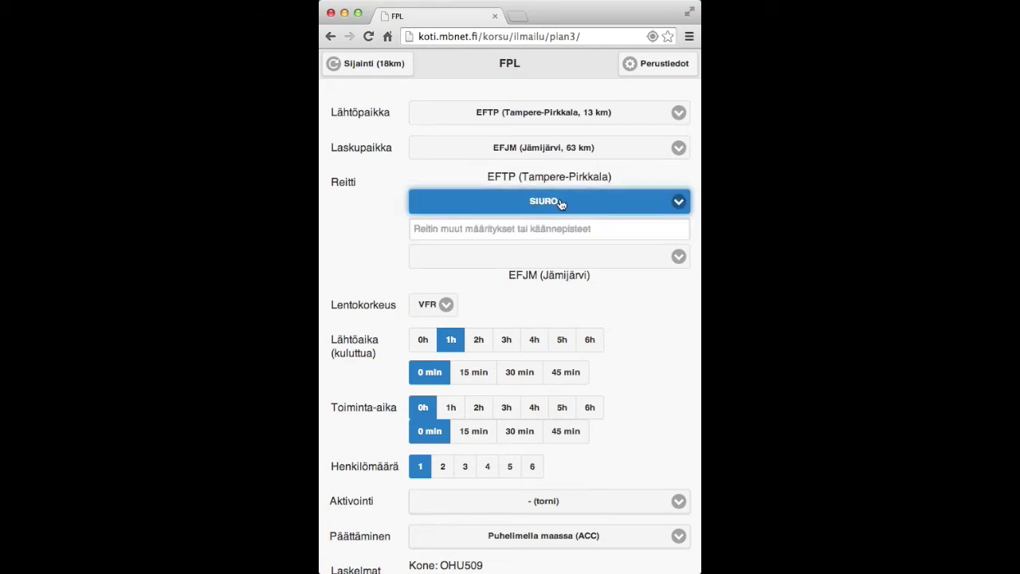
Try flight level A, revert to VFR, and add 30 min for a 1 h 30 min departure.
{"action": "left_click", "coordinate": [466, 308]}
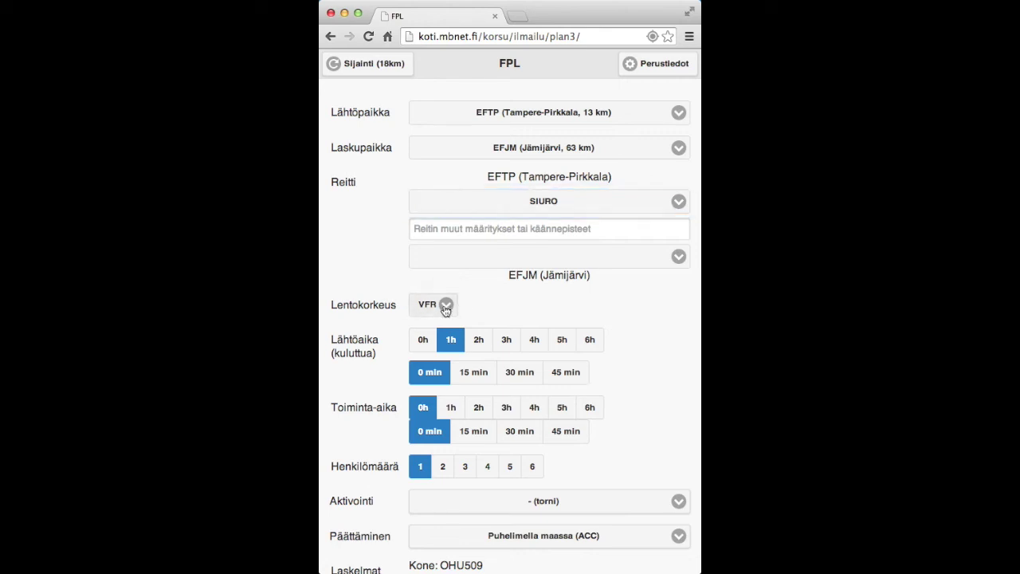
{"action": "left_click", "coordinate": [445, 310]}
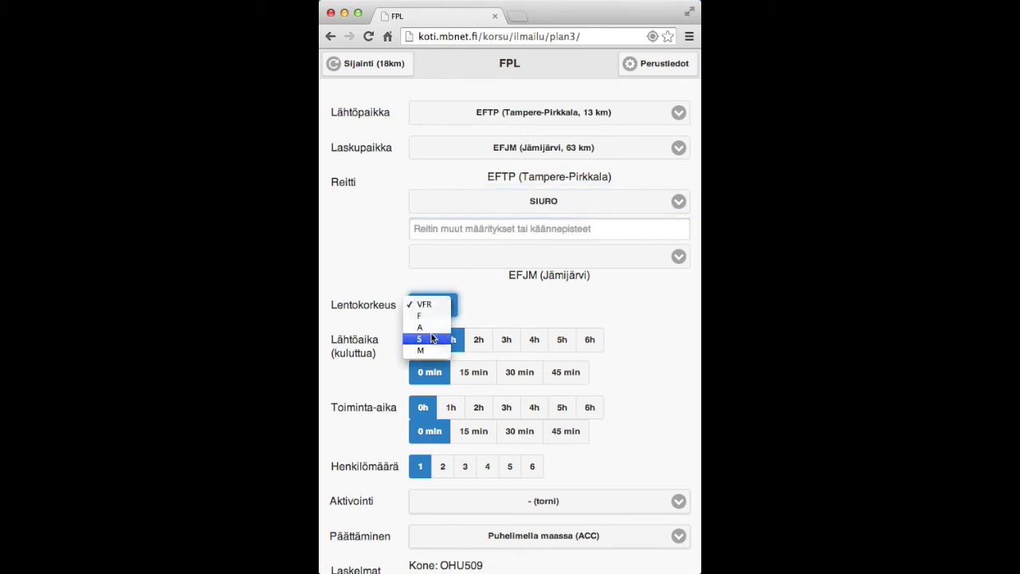
{"action": "left_click", "coordinate": [431, 327]}
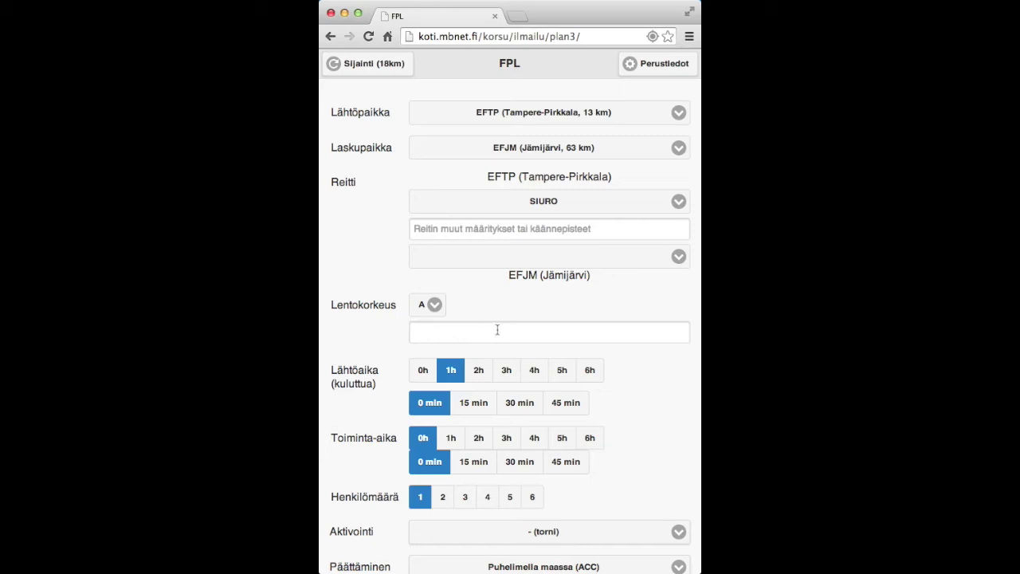
{"action": "left_click", "coordinate": [433, 304]}
{"action": "left_click", "coordinate": [435, 282]}
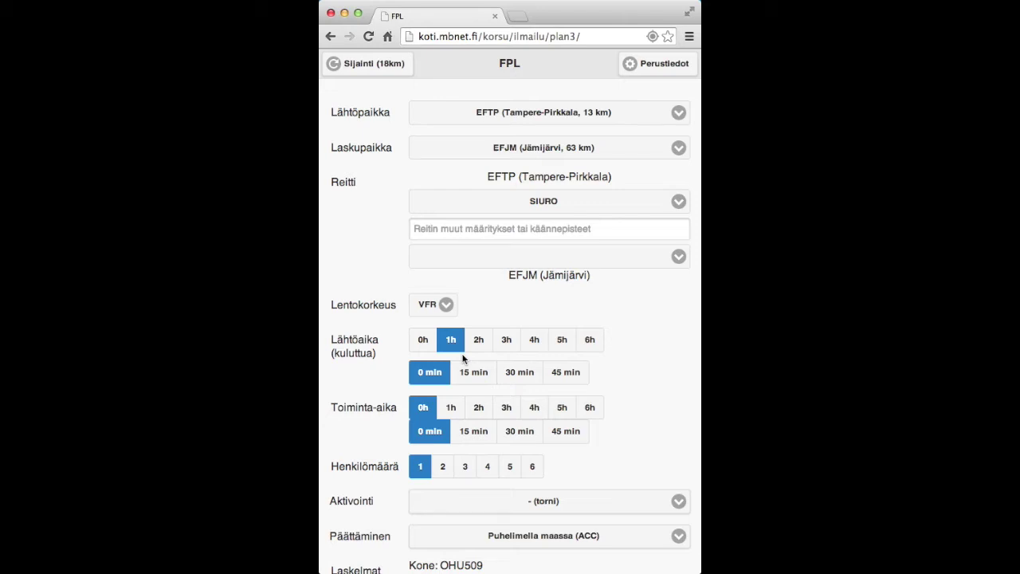
{"action": "left_click", "coordinate": [518, 373]}
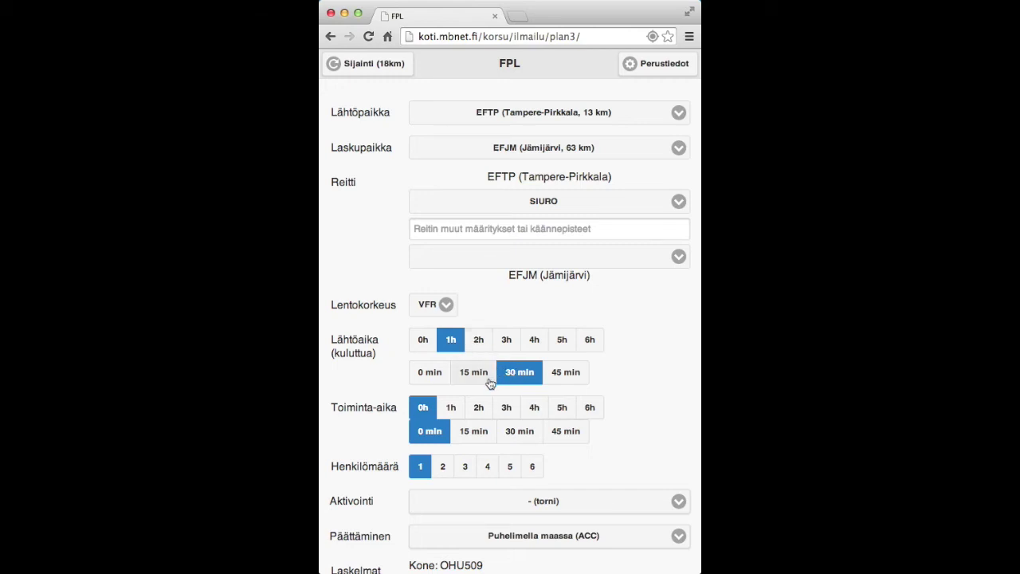
{"action": "scroll", "coordinate": [478, 403], "scroll_direction": "down", "scroll_amount": 3}
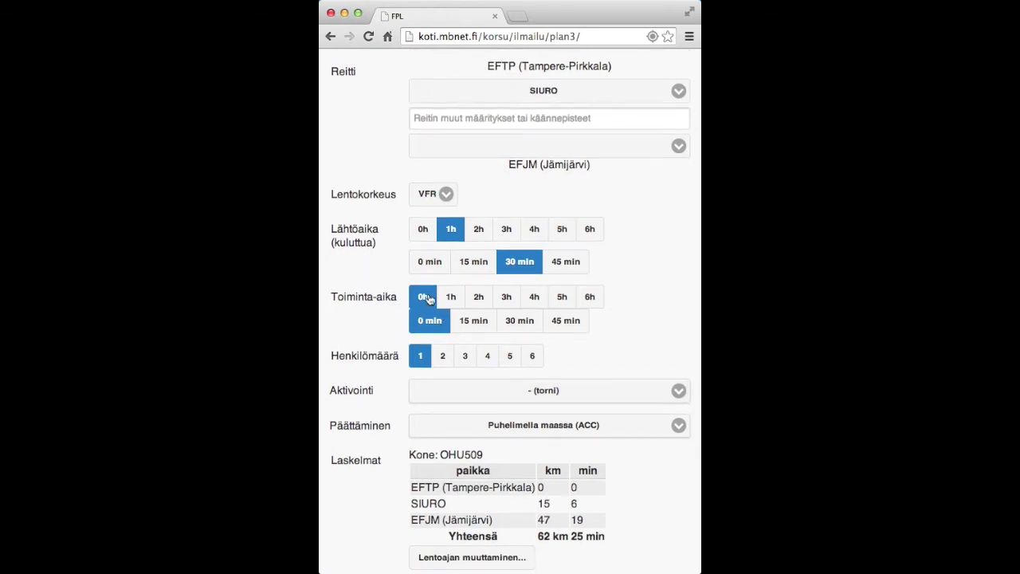
Set endurance 3 h 30 min, 2 persons on board, tower activation and closing by phone on ground.
{"action": "left_click", "coordinate": [507, 298]}
{"action": "left_click", "coordinate": [518, 322]}
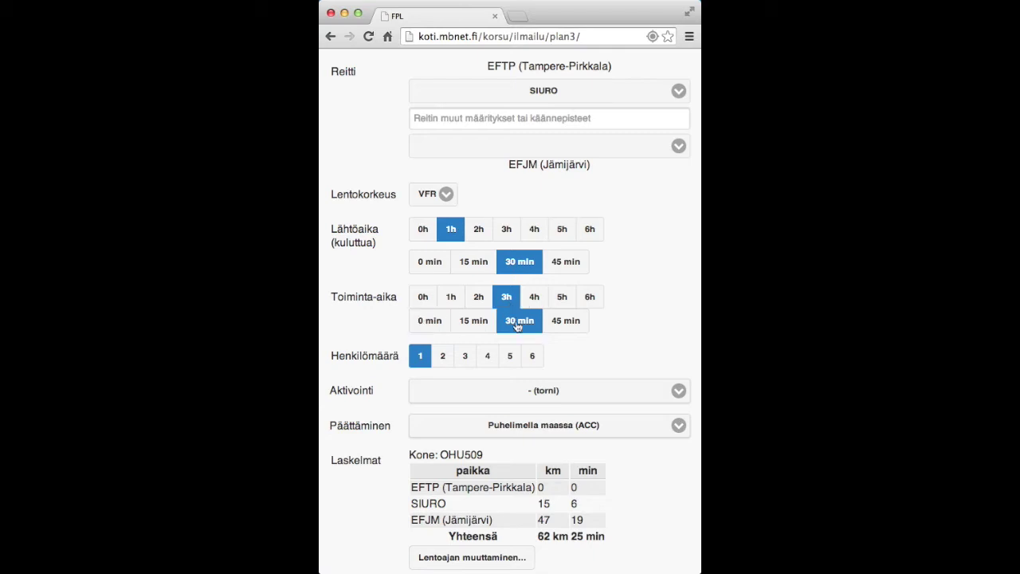
{"action": "left_click", "coordinate": [445, 357]}
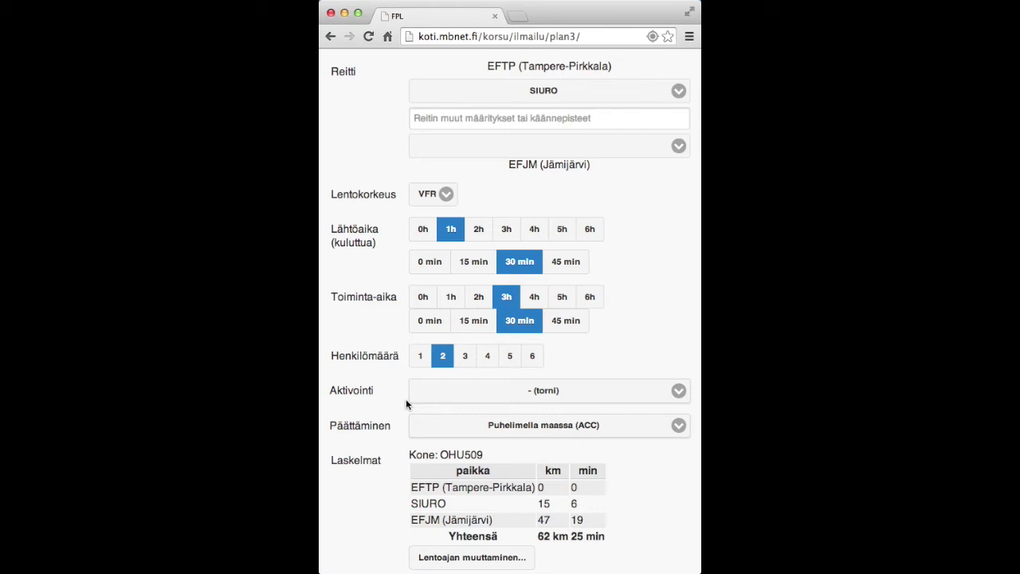
{"action": "left_click", "coordinate": [548, 392]}
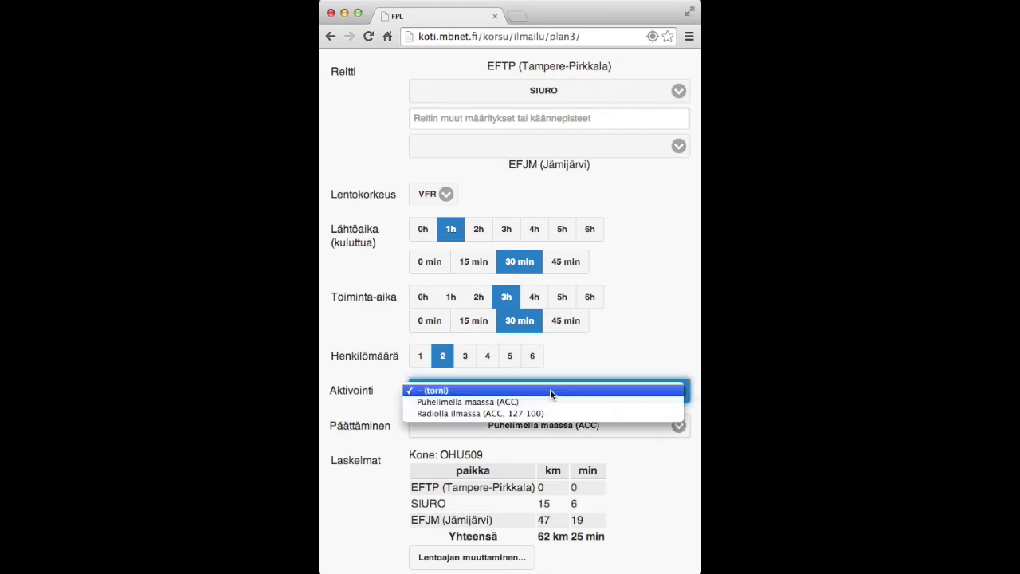
{"action": "left_click", "coordinate": [549, 390]}
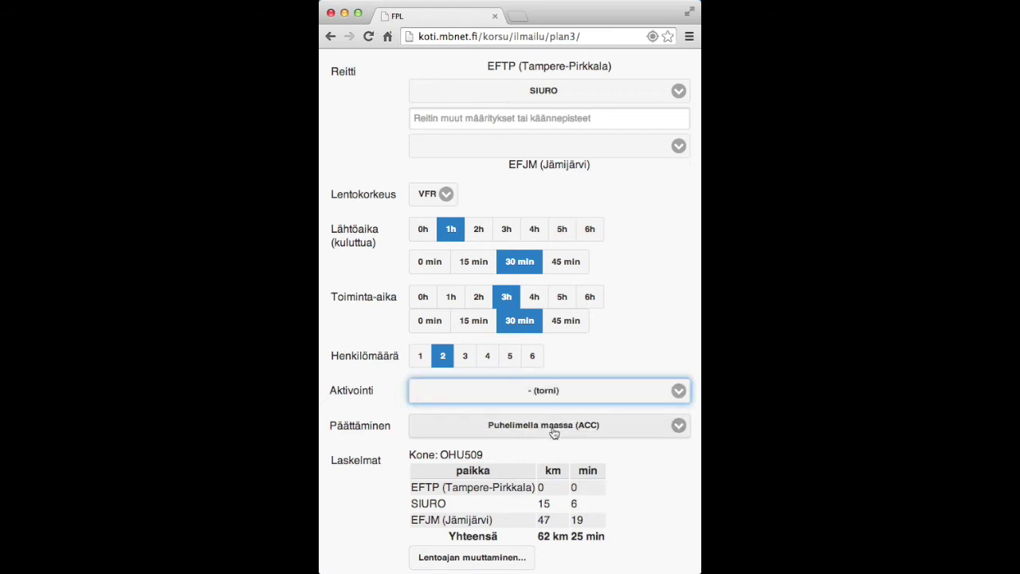
{"action": "left_click", "coordinate": [553, 431]}
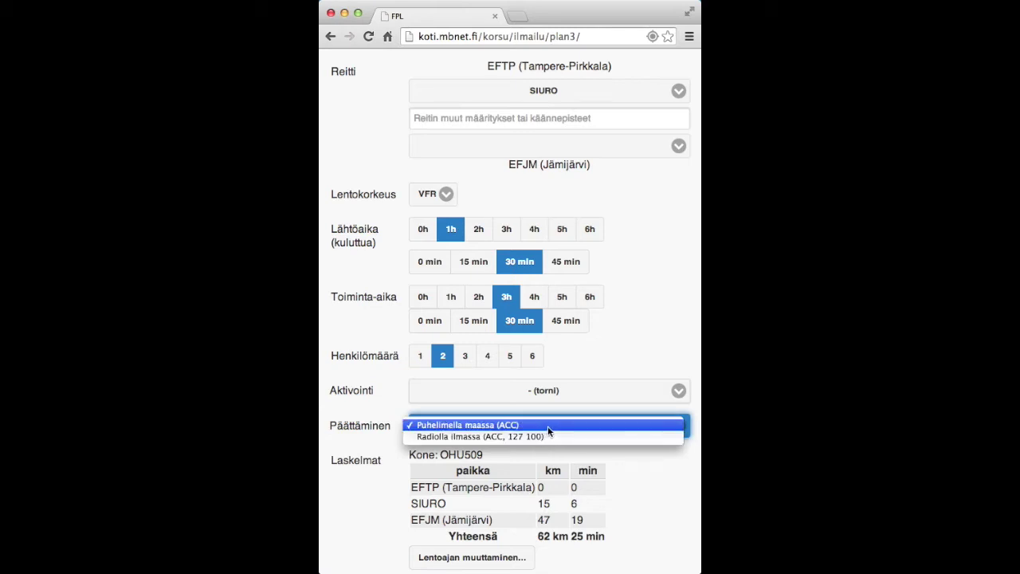
{"action": "left_click", "coordinate": [548, 428]}
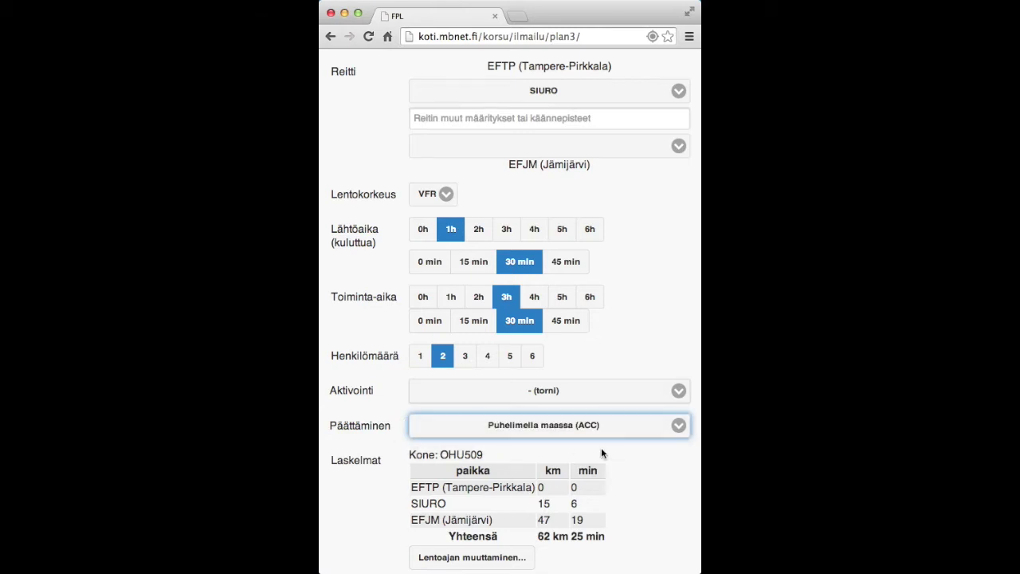
{"action": "scroll", "coordinate": [615, 450], "scroll_direction": "down", "scroll_amount": 1}
{"action": "scroll", "coordinate": [615, 455], "scroll_direction": "down", "scroll_amount": 3}
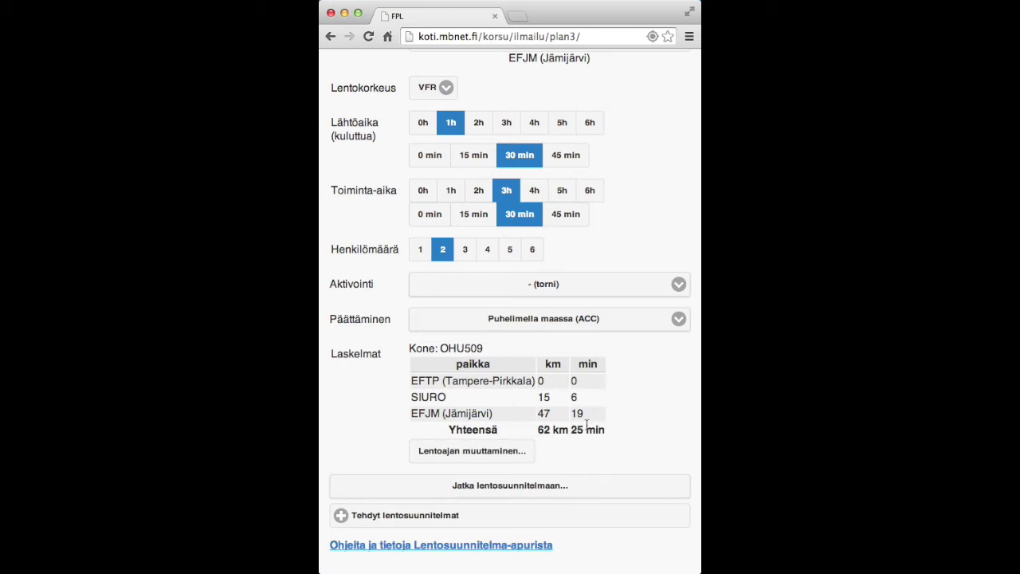
{"action": "left_click", "coordinate": [506, 458]}
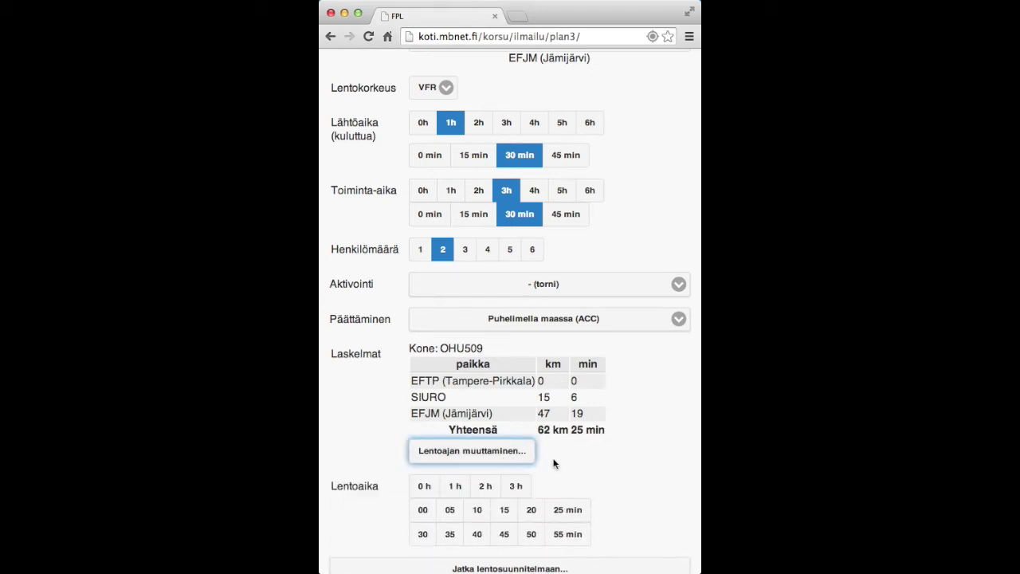
{"action": "scroll", "coordinate": [555, 464], "scroll_direction": "down", "scroll_amount": 2}
{"action": "scroll", "coordinate": [555, 464], "scroll_direction": "down", "scroll_amount": 1}
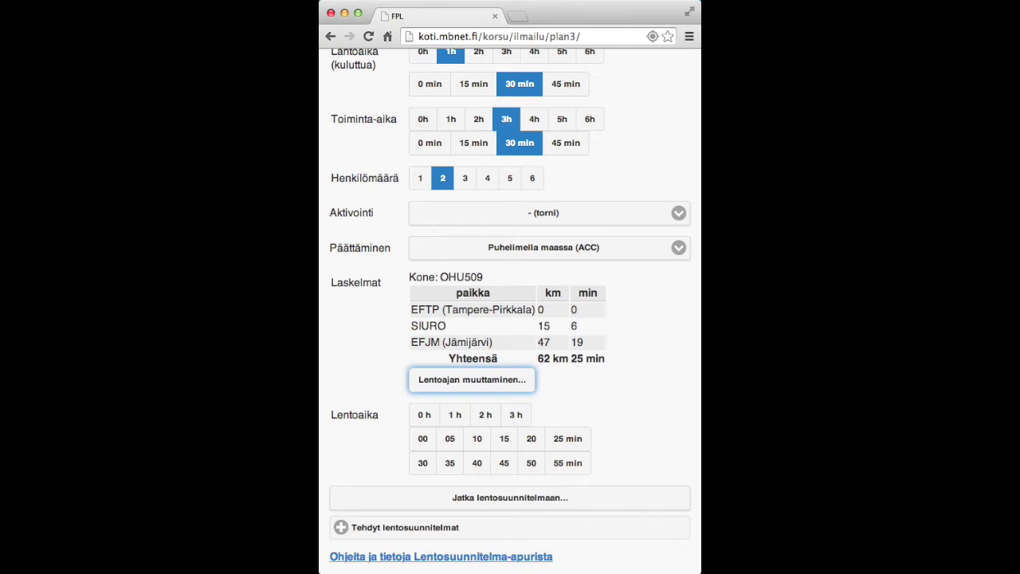
{"action": "left_click", "coordinate": [425, 415]}
{"action": "left_click", "coordinate": [505, 466]}
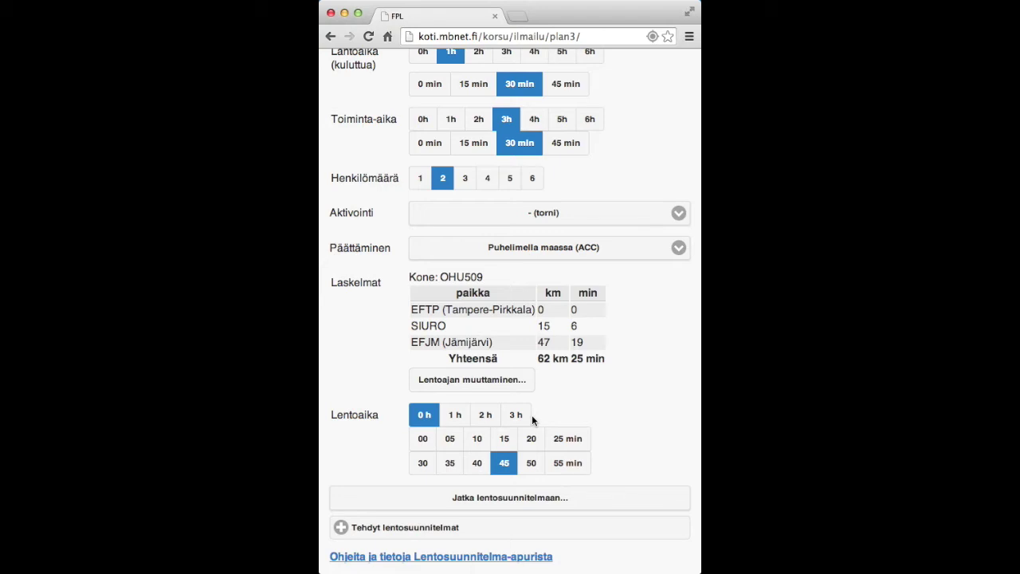
{"action": "left_click", "coordinate": [493, 383]}
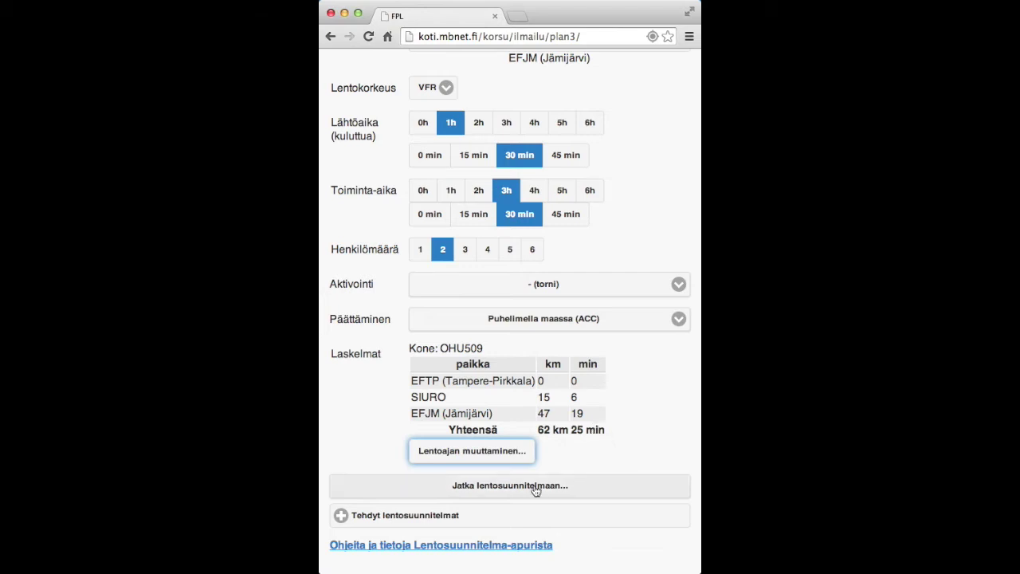
Carry the OHU509 EFTP–EFJM plan into the Finavia eFPL form and submit it.
{"action": "left_click", "coordinate": [510, 486]}
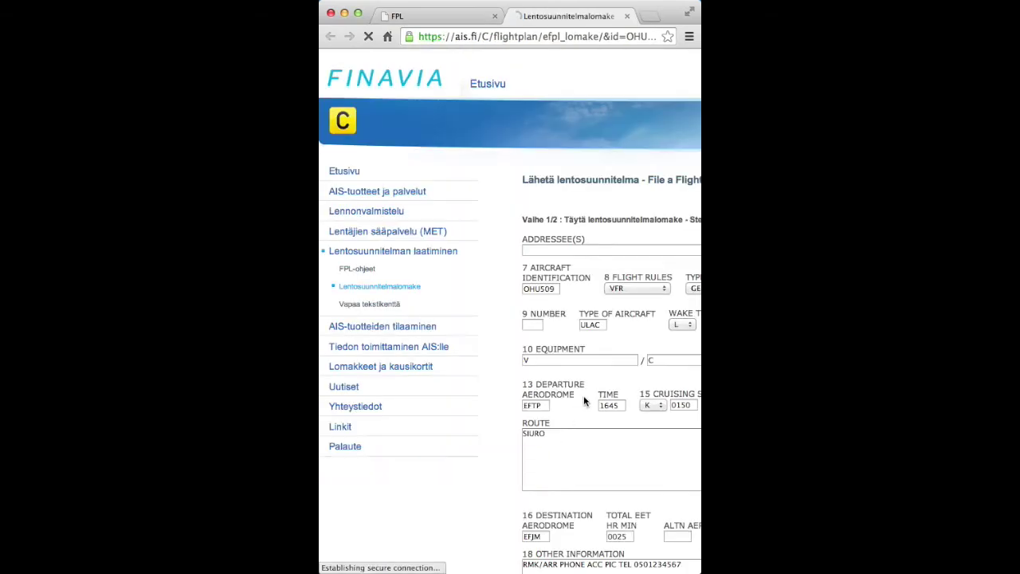
{"action": "scroll", "coordinate": [558, 396], "scroll_direction": "right", "scroll_amount": 4}
{"action": "scroll", "coordinate": [549, 395], "scroll_direction": "right", "scroll_amount": 1}
{"action": "scroll", "coordinate": [548, 390], "scroll_direction": "down", "scroll_amount": 5}
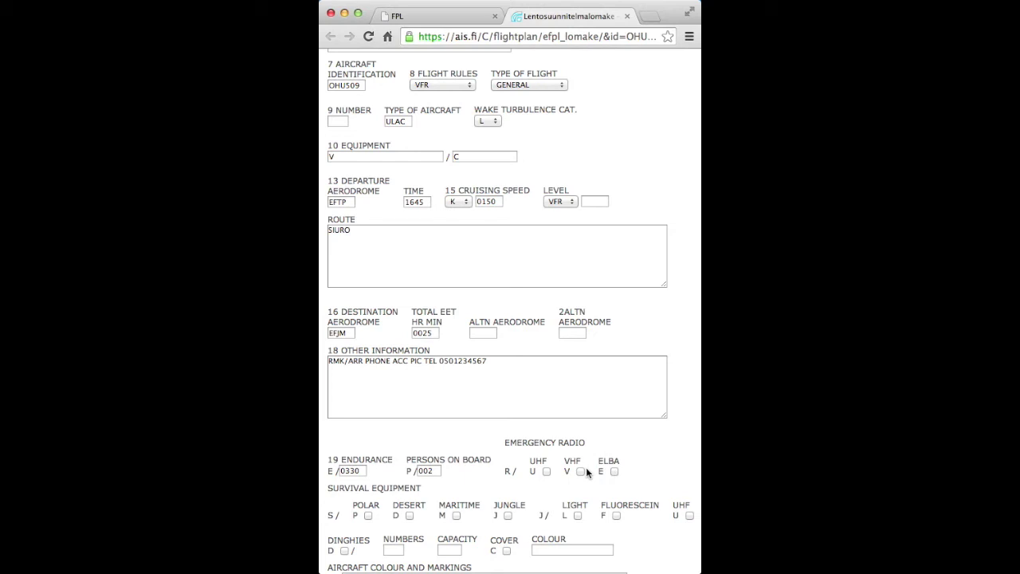
{"action": "scroll", "coordinate": [436, 445], "scroll_direction": "down", "scroll_amount": 5}
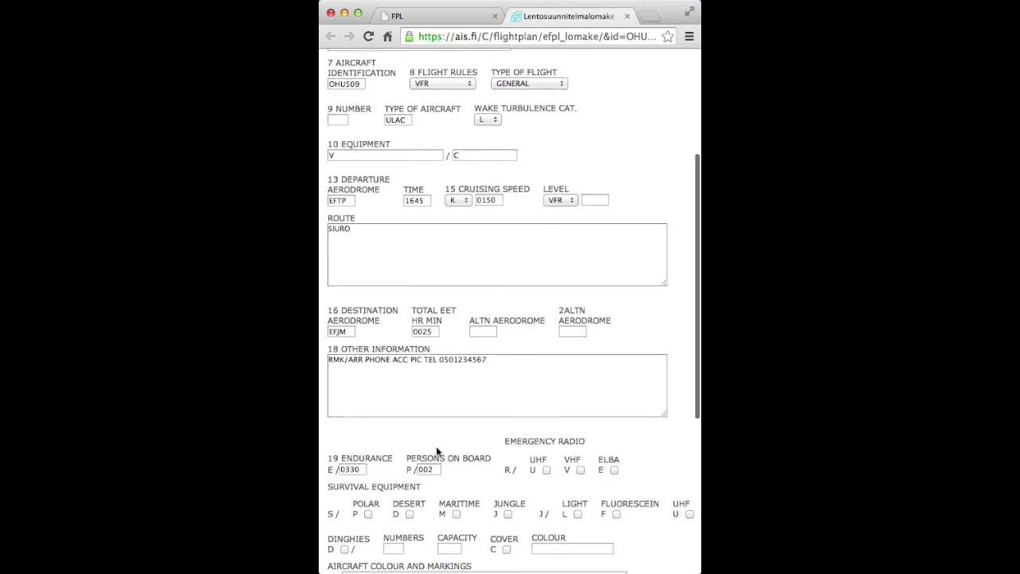
{"action": "scroll", "coordinate": [437, 447], "scroll_direction": "down", "scroll_amount": 3}
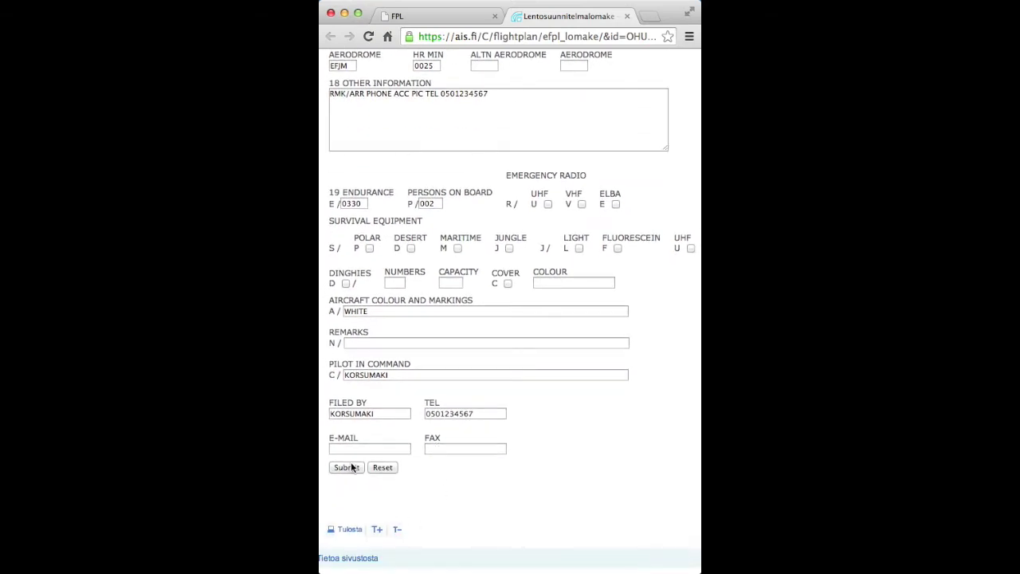
{"action": "left_click", "coordinate": [348, 467]}
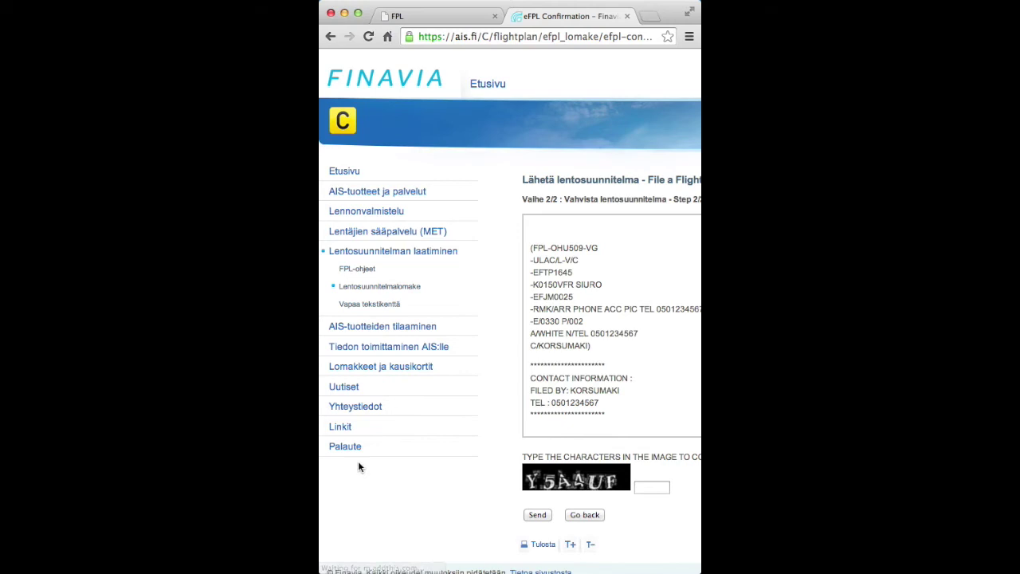
Close the eFPL confirmation tab without entering the captcha, returning to the EFTP–SIURO–EFJM plan.
{"action": "scroll", "coordinate": [577, 355], "scroll_direction": "right", "scroll_amount": 2}
{"action": "scroll", "coordinate": [576, 355], "scroll_direction": "right", "scroll_amount": 3}
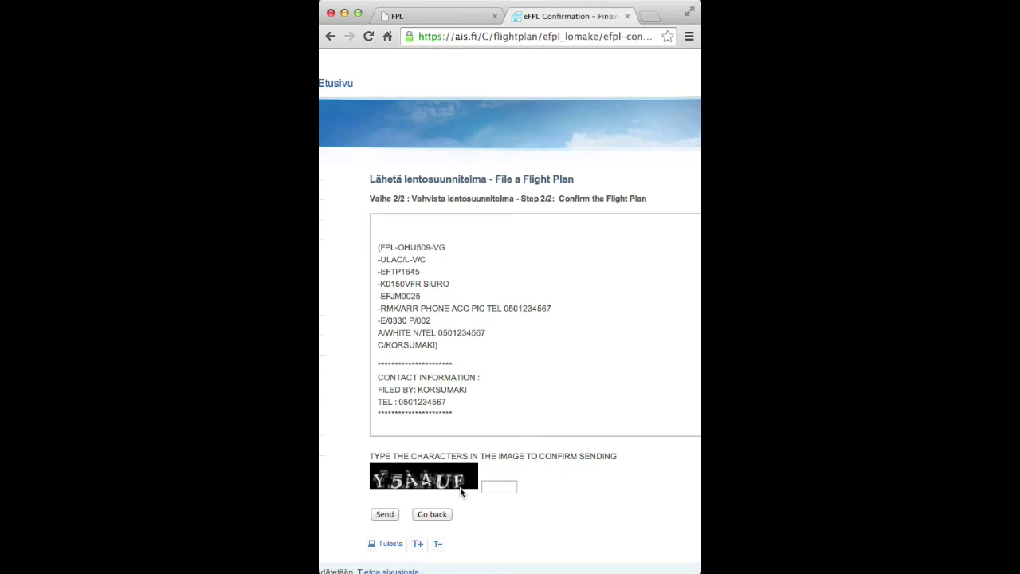
{"action": "left_click", "coordinate": [492, 487]}
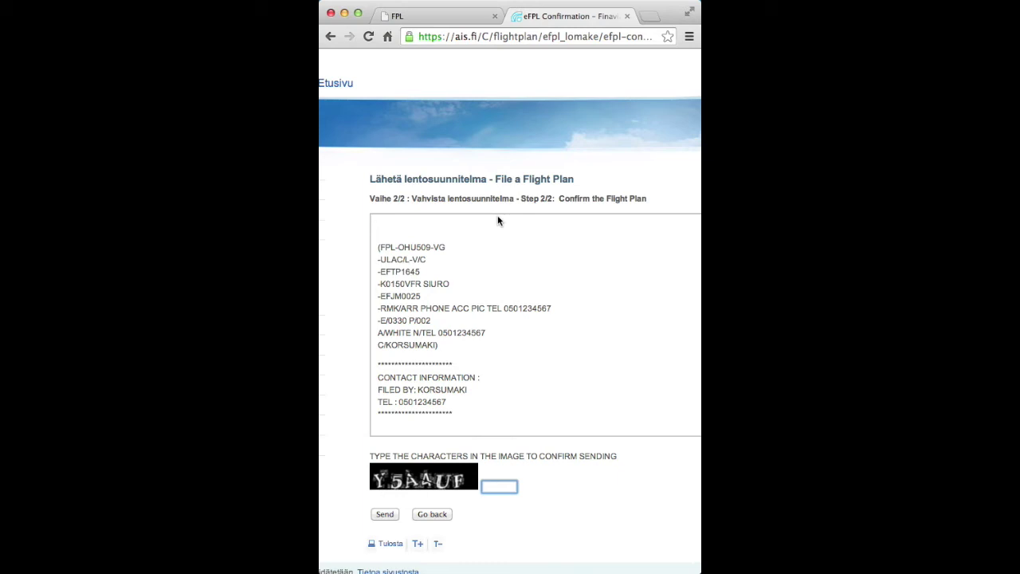
{"action": "left_click", "coordinate": [626, 17]}
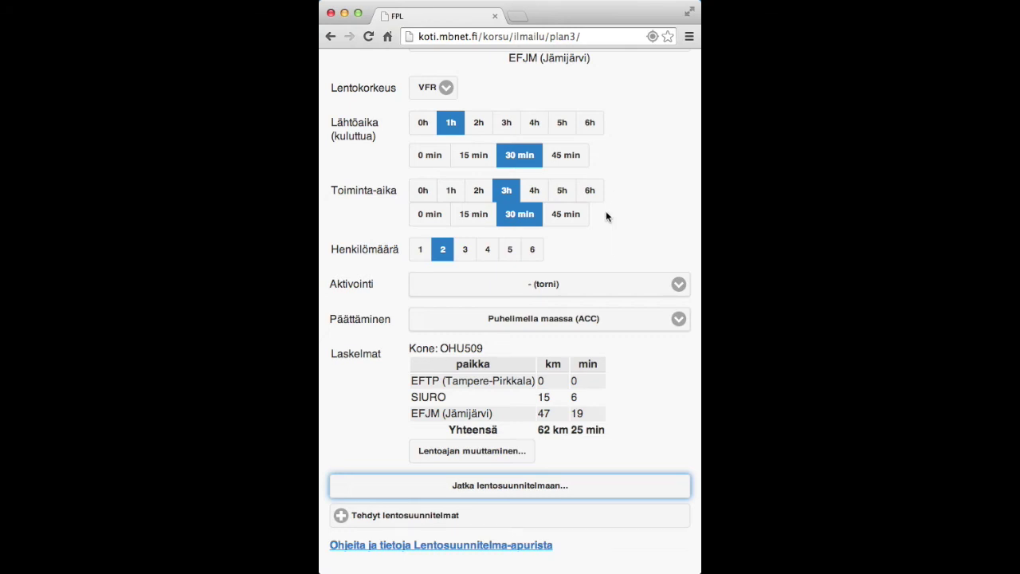
{"action": "scroll", "coordinate": [606, 210], "scroll_direction": "up", "scroll_amount": 5}
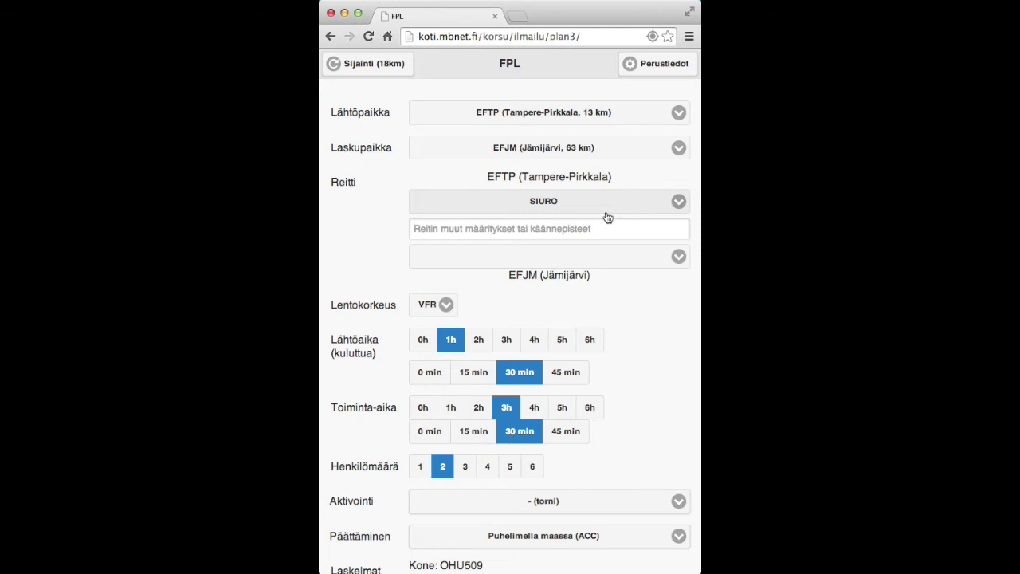
Add a new aircraft OH727, type G109, equipment V, speed 80.
{"action": "left_click", "coordinate": [657, 67]}
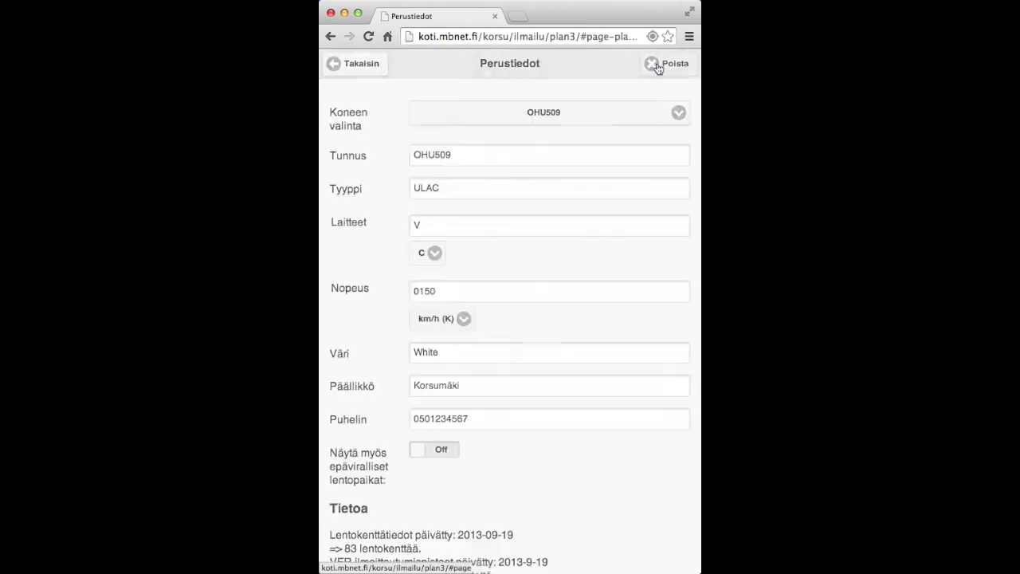
{"action": "left_click", "coordinate": [584, 117]}
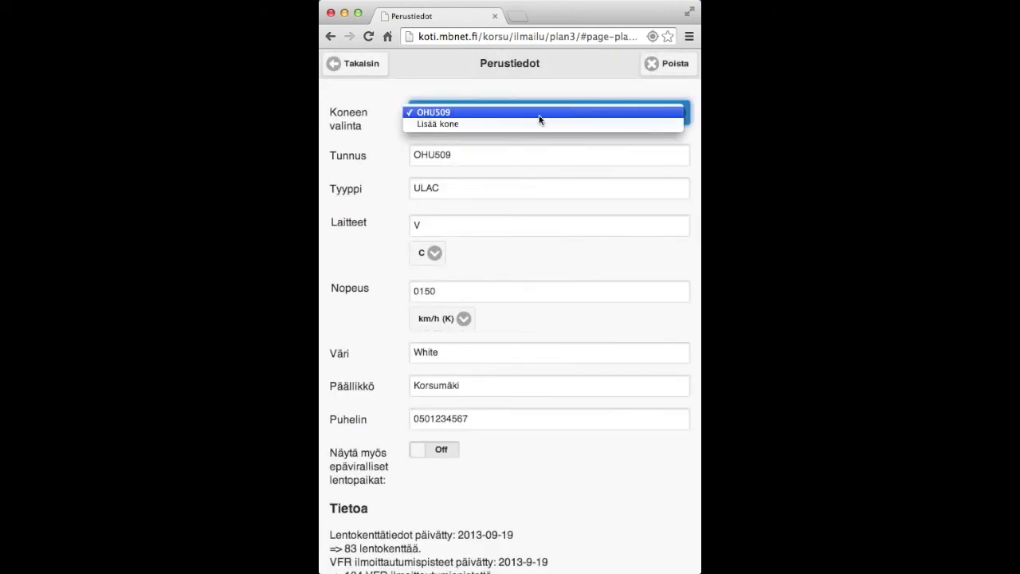
{"action": "left_click", "coordinate": [476, 125]}
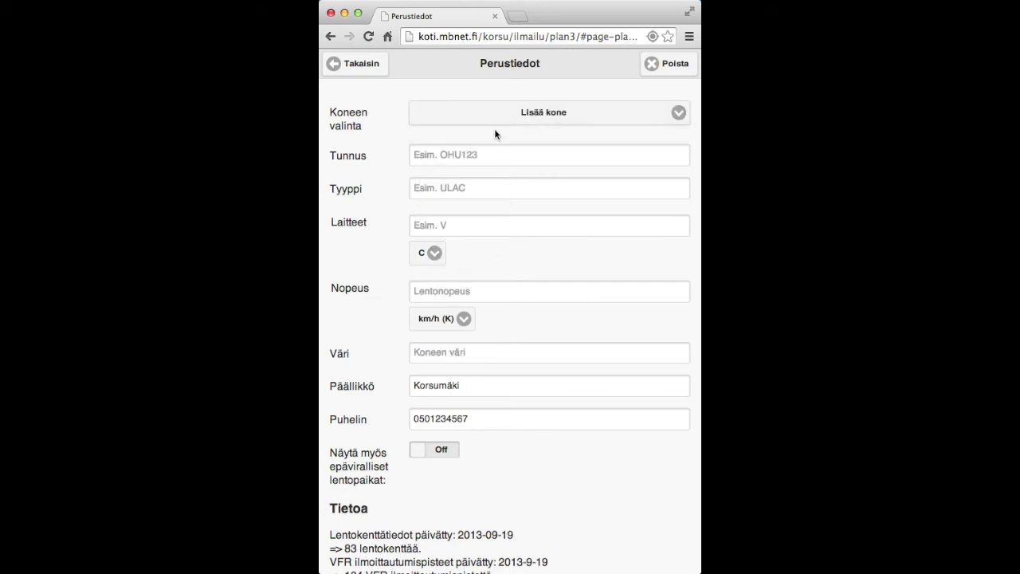
{"action": "left_click", "coordinate": [478, 155]}
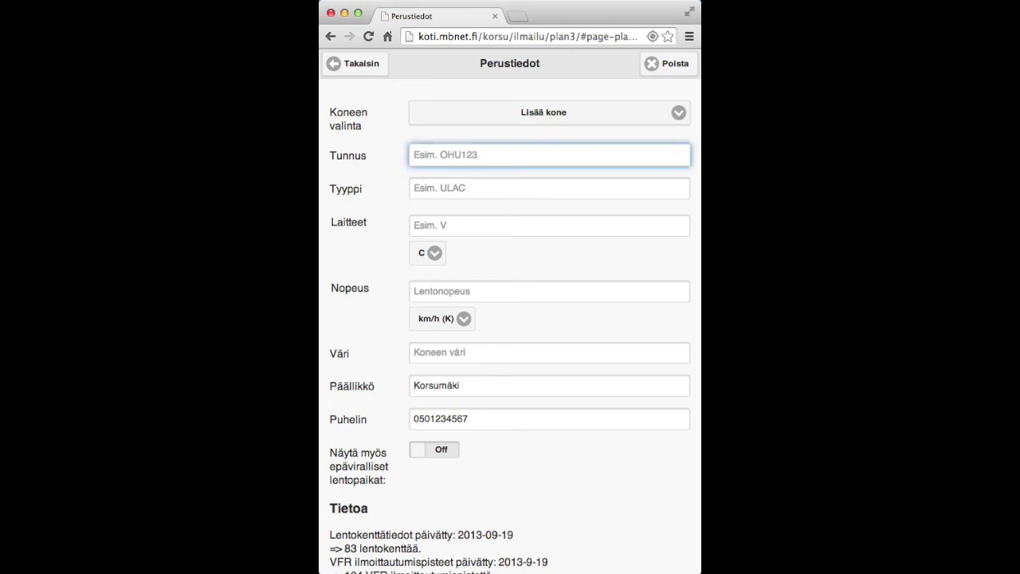
{"action": "type", "text": "OH727"}
{"action": "key", "text": "Tab"}
{"action": "type", "text": "G109"}
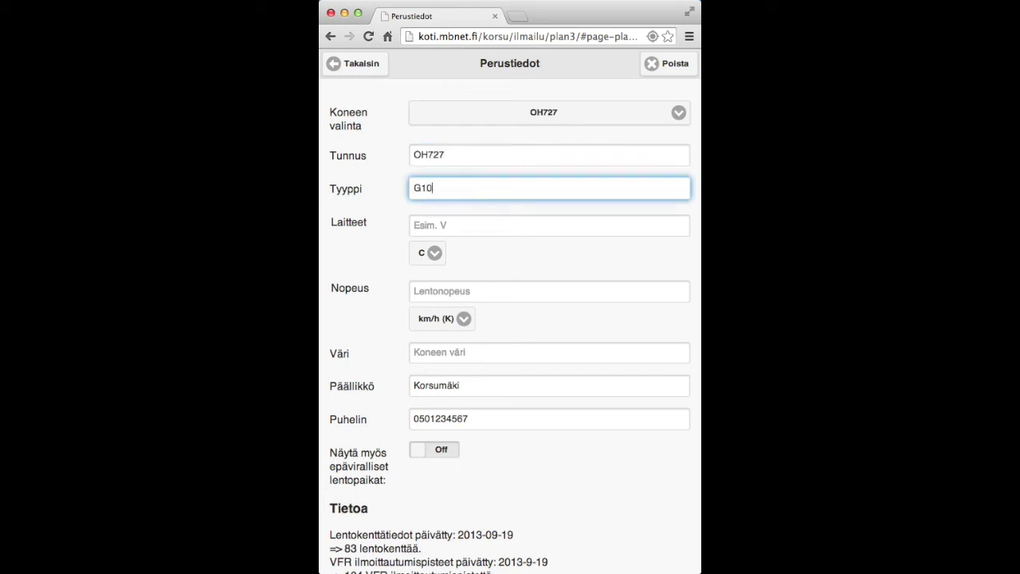
{"action": "key", "text": "Tab"}
{"action": "type", "text": "V"}
{"action": "key", "text": "Tab"}
{"action": "key", "text": "Tab"}
{"action": "type", "text": "80"}
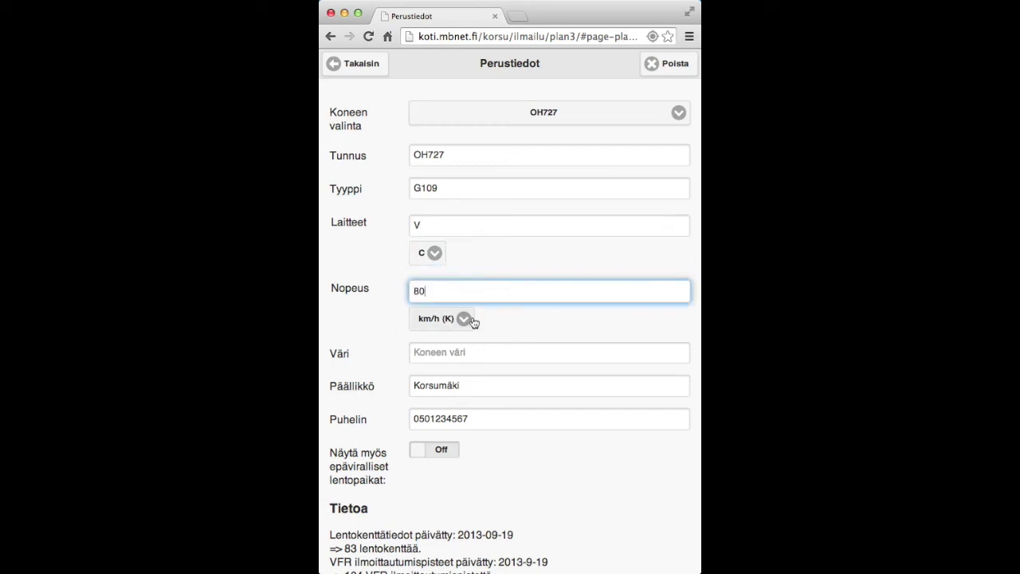
Set OH727's speed unit to knots and colour Valkoinen, compare with OHU509, then return to the plan.
{"action": "left_click", "coordinate": [465, 319]}
{"action": "left_click", "coordinate": [447, 331]}
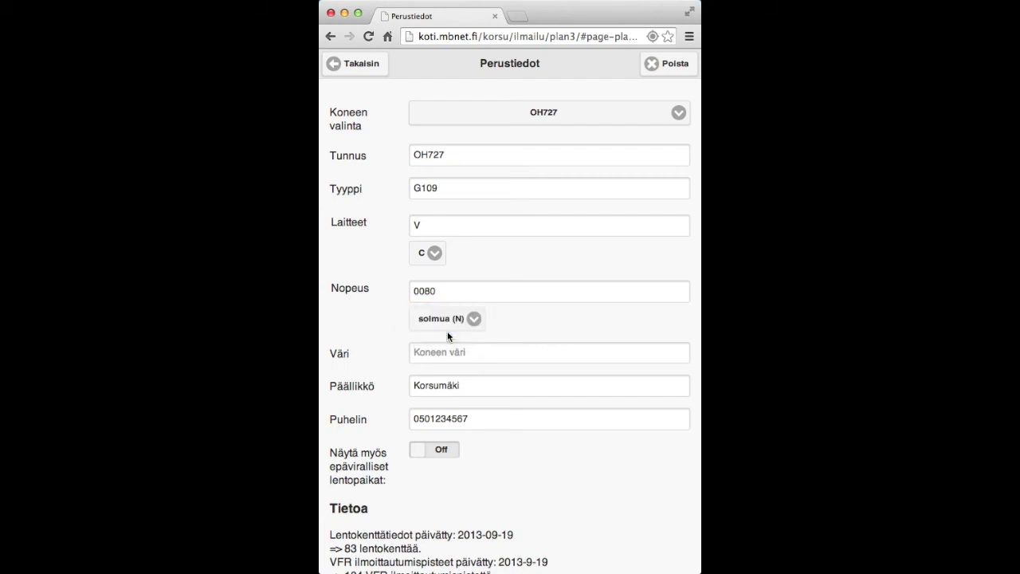
{"action": "left_click", "coordinate": [466, 351]}
{"action": "type", "text": "Valkoinen"}
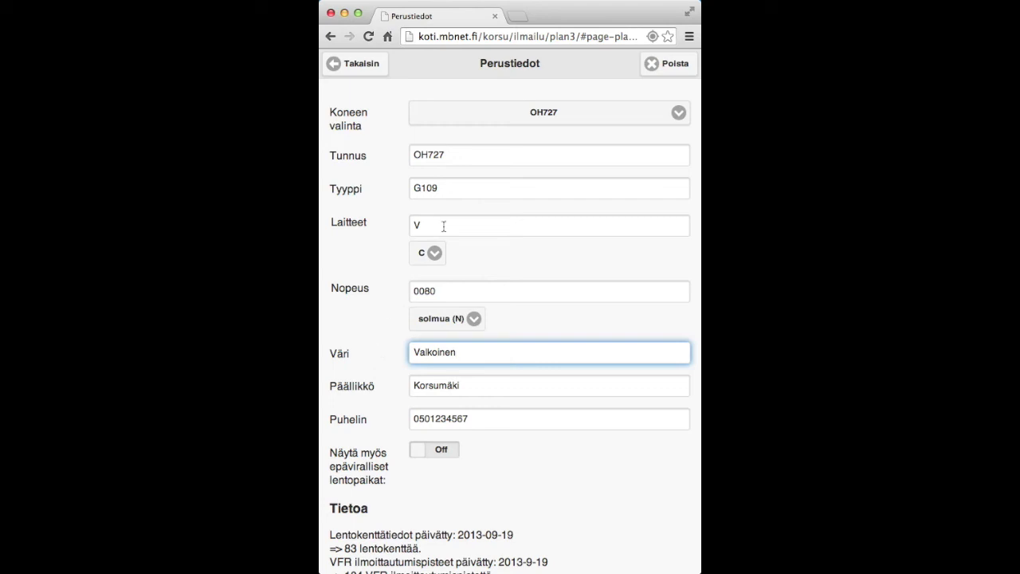
{"action": "left_click", "coordinate": [575, 114]}
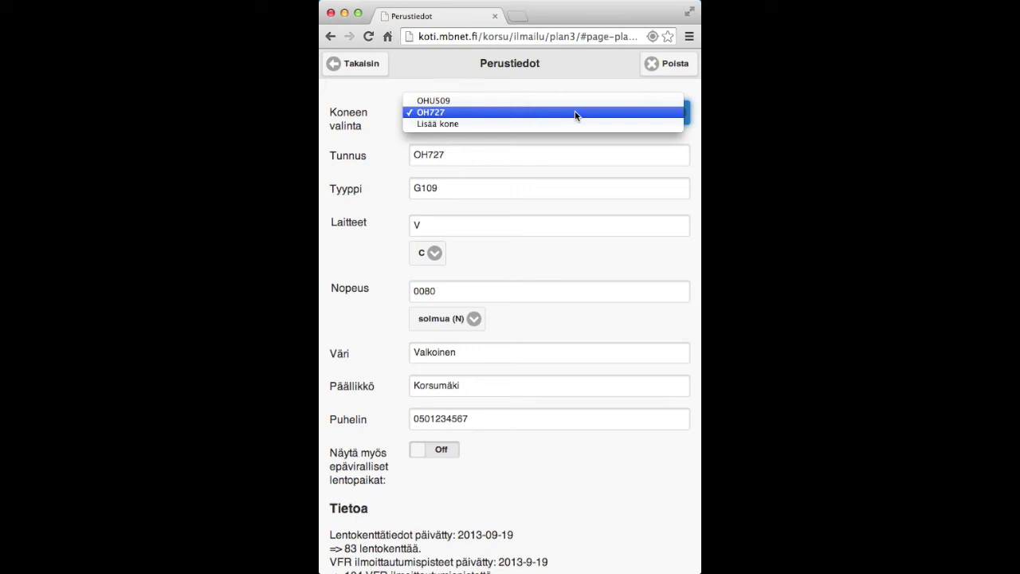
{"action": "left_click", "coordinate": [561, 101]}
{"action": "left_click", "coordinate": [567, 119]}
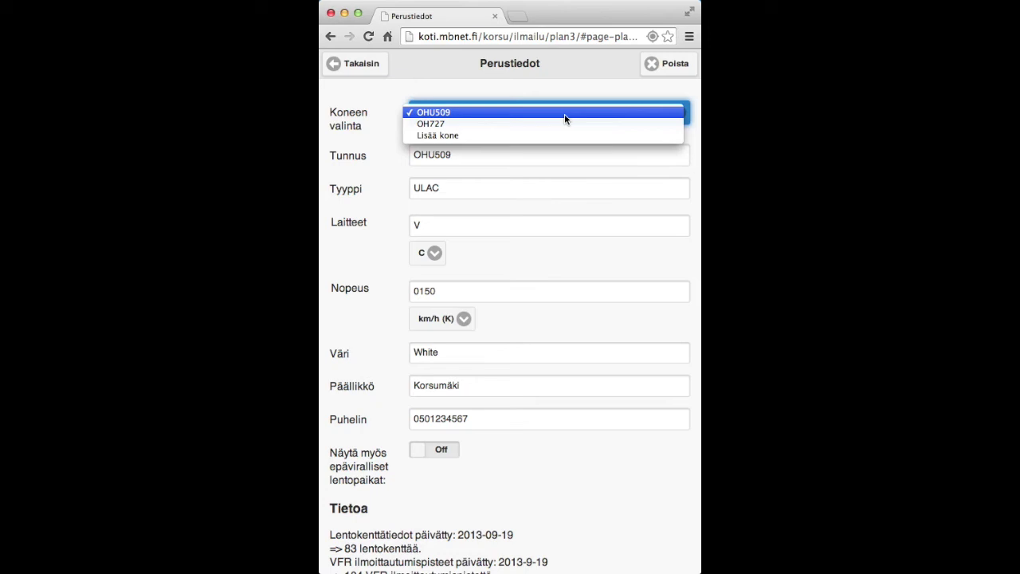
{"action": "left_click", "coordinate": [551, 124]}
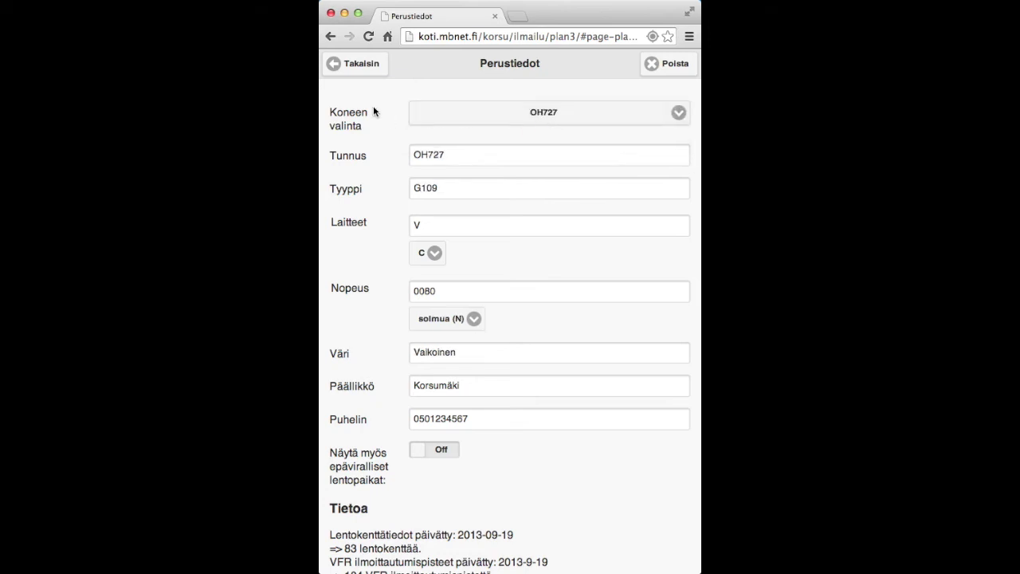
{"action": "left_click", "coordinate": [363, 66]}
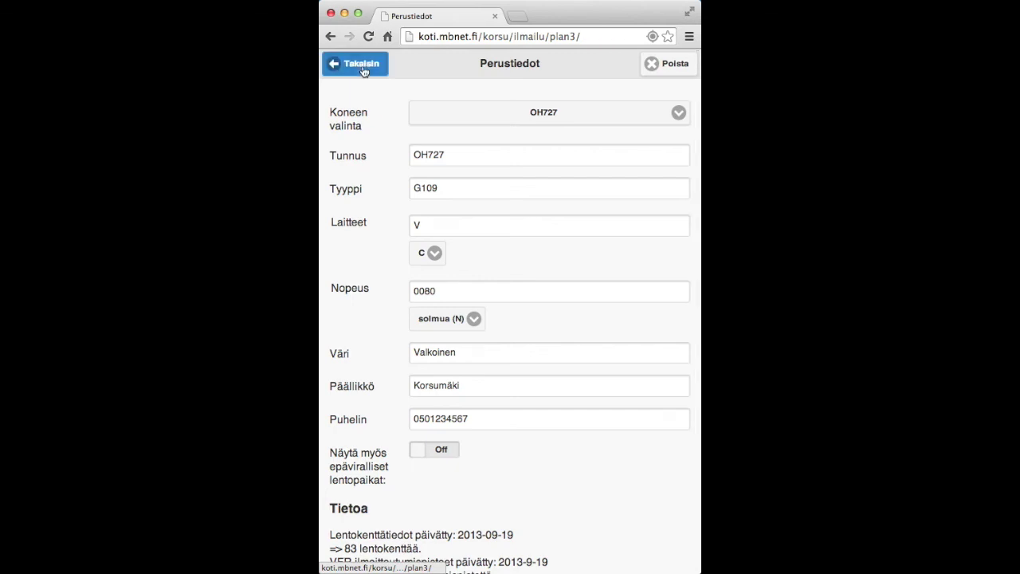
Switch 'Näytä myös epäviralliset lentopaikat' to On for OH727 and go back to the plan form.
{"action": "scroll", "coordinate": [546, 366], "scroll_direction": "down", "scroll_amount": 5}
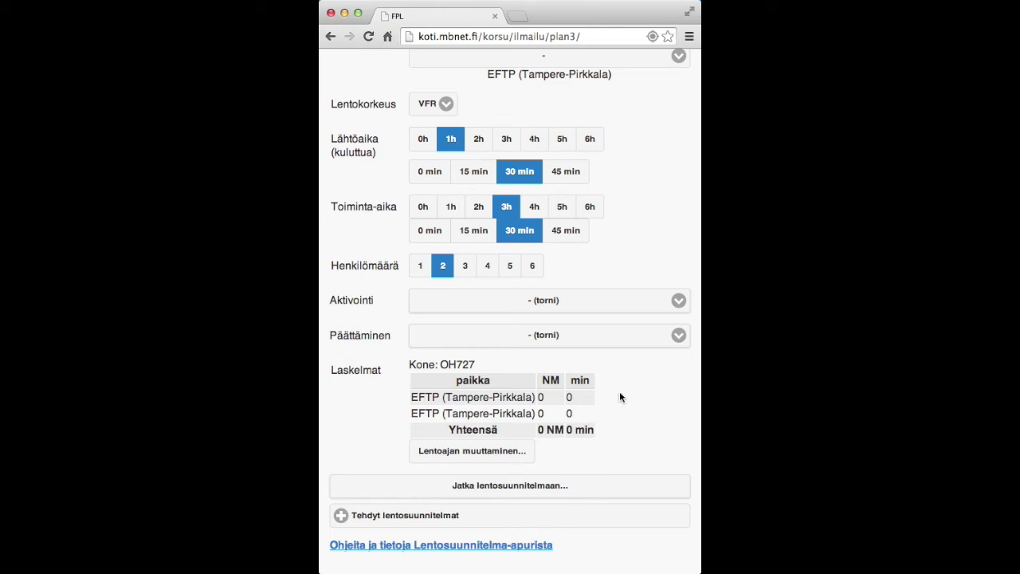
{"action": "scroll", "coordinate": [619, 390], "scroll_direction": "up", "scroll_amount": 5}
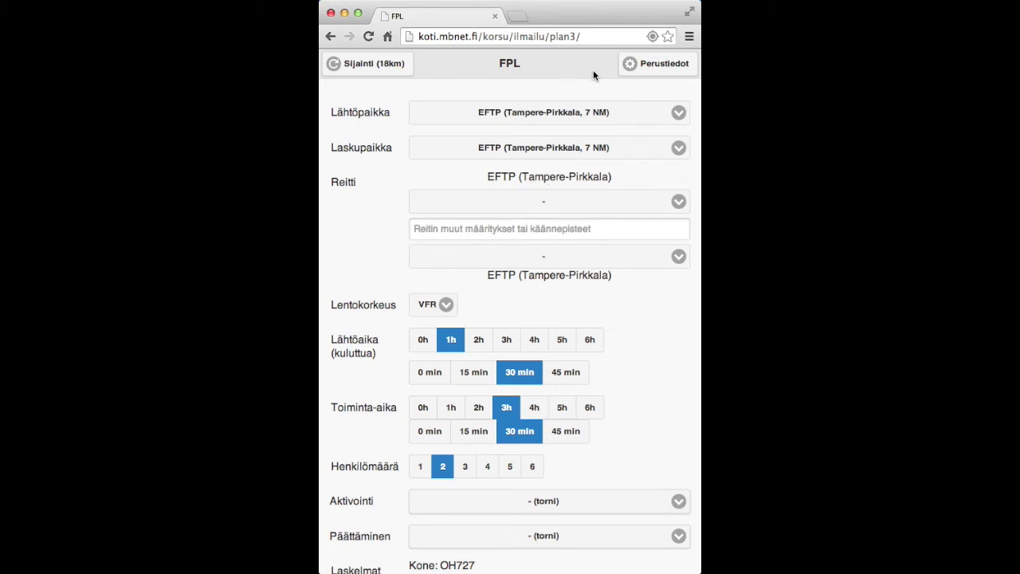
{"action": "left_click", "coordinate": [657, 67]}
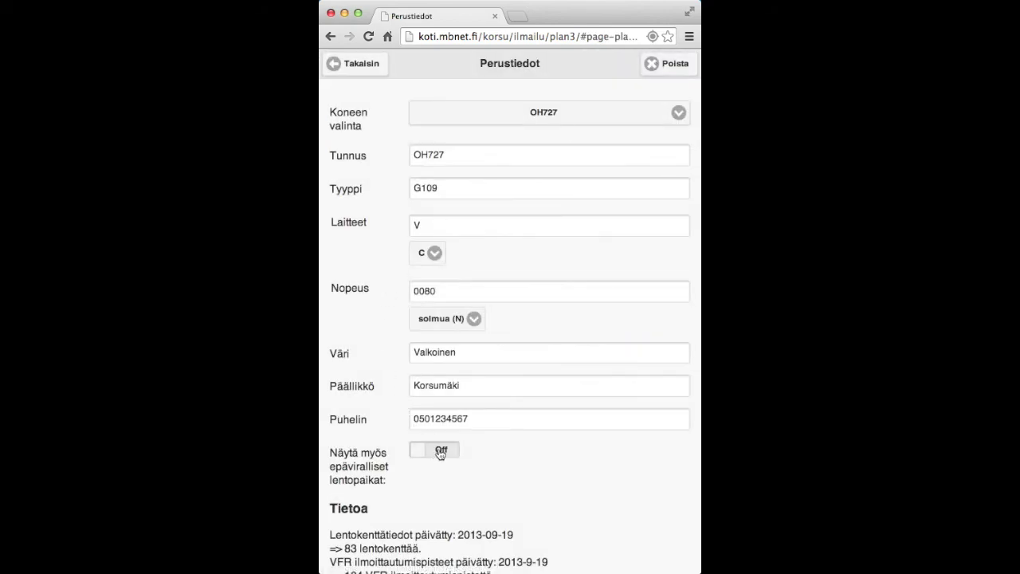
{"action": "left_click", "coordinate": [440, 451]}
{"action": "left_click", "coordinate": [369, 62]}
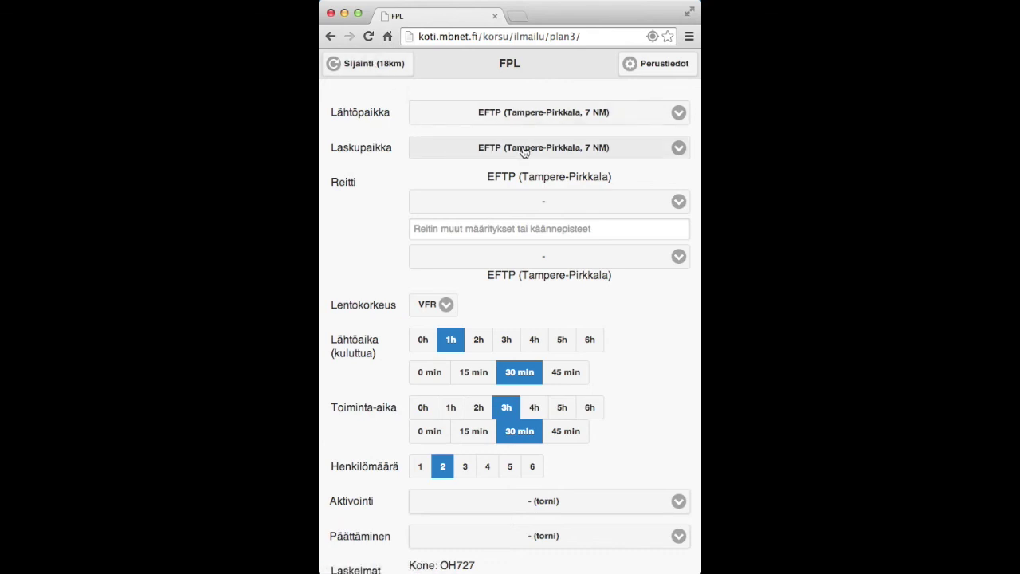
Pick ZZZZ Karhukangas Ähtäri (62 NM) as landing place and review the 68 NM, 51 min totals.
{"action": "left_click", "coordinate": [524, 152]}
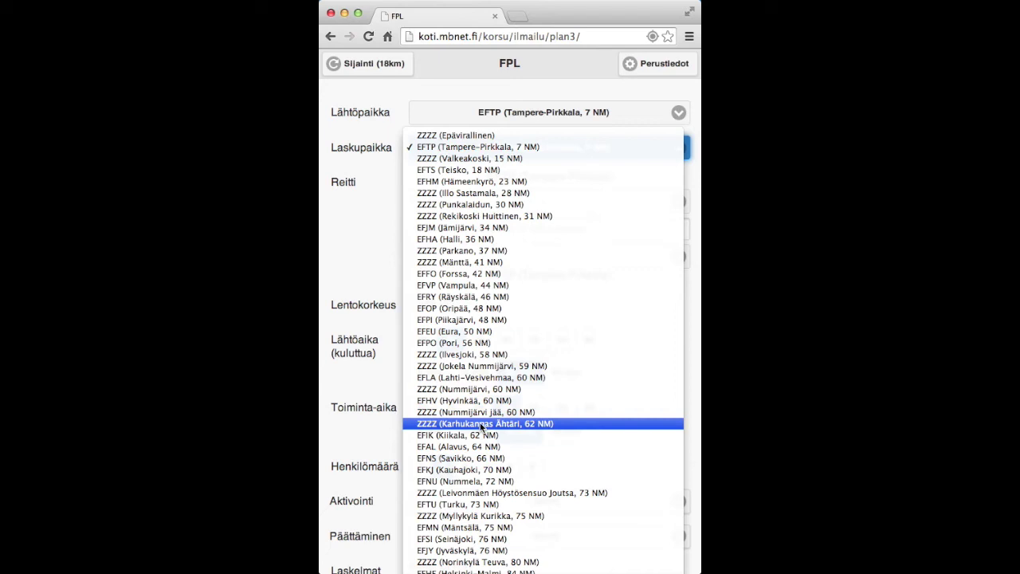
{"action": "left_click", "coordinate": [481, 424]}
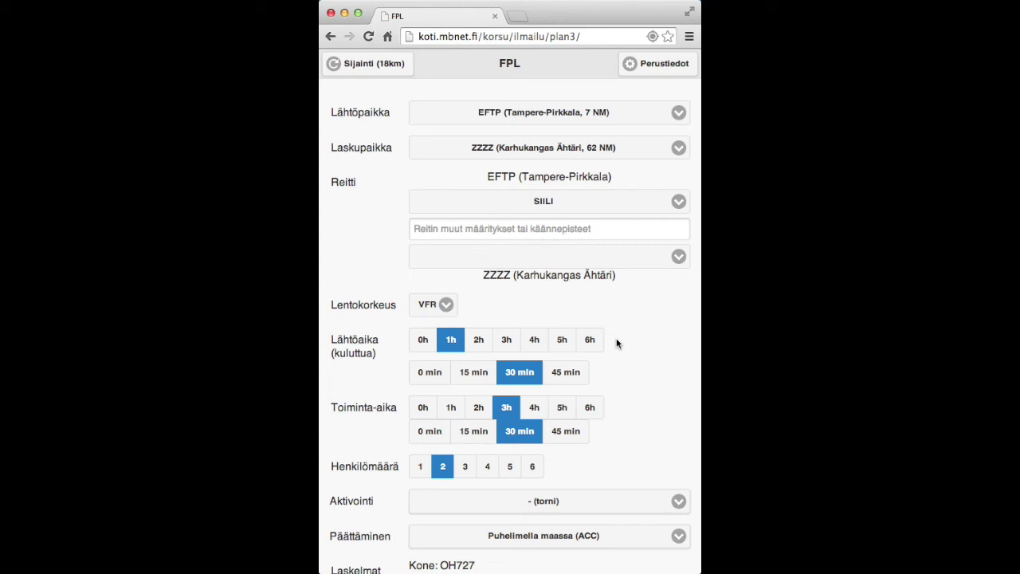
{"action": "scroll", "coordinate": [637, 435], "scroll_direction": "down", "scroll_amount": 3}
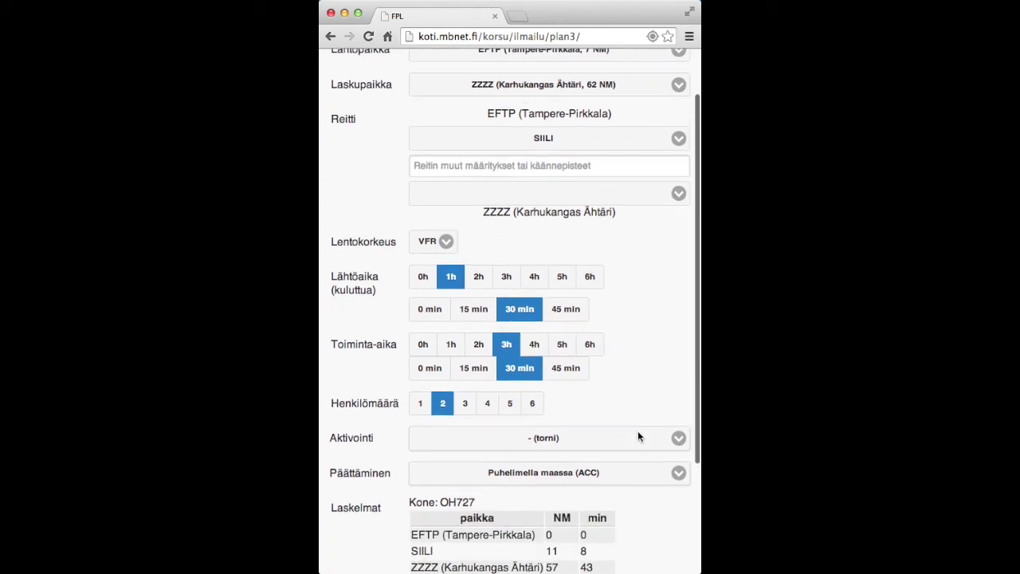
{"action": "scroll", "coordinate": [638, 434], "scroll_direction": "down", "scroll_amount": 2}
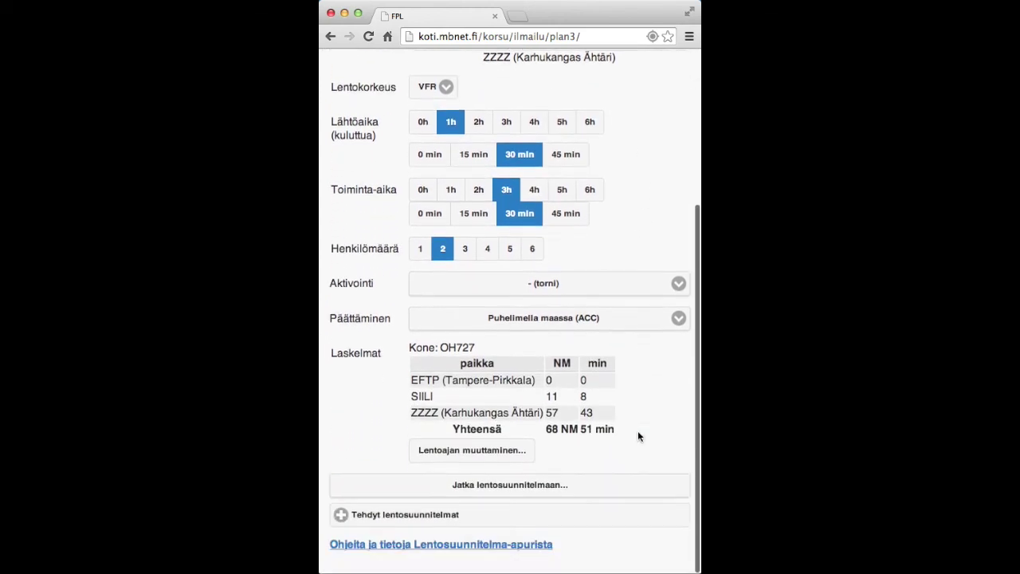
Open the prefilled OH727 EFTP–SIILI–ZZZZ form in Finavia eFPL, scroll through it, then close it.
{"action": "left_click", "coordinate": [528, 484]}
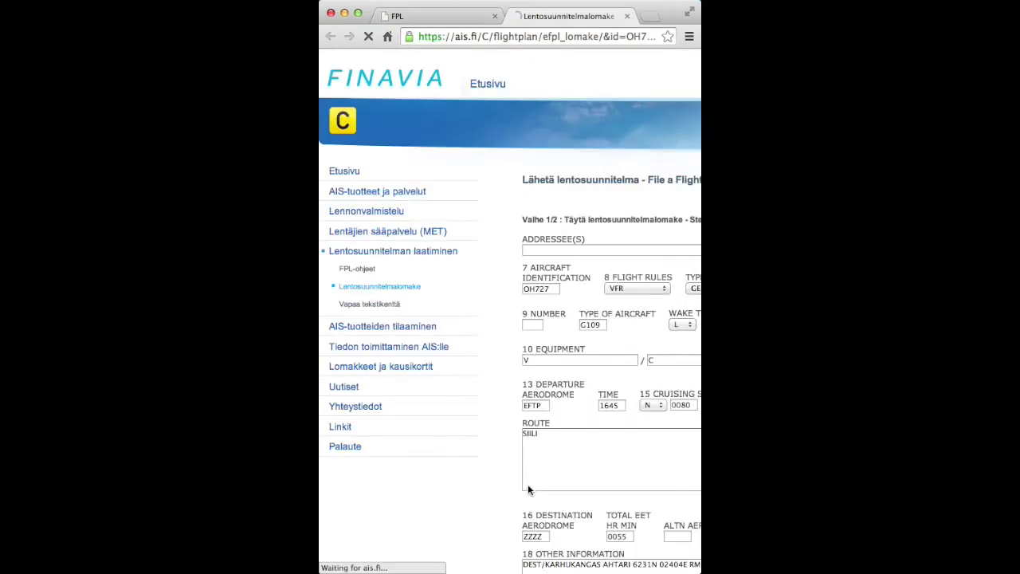
{"action": "scroll", "coordinate": [578, 372], "scroll_direction": "right", "scroll_amount": 5}
{"action": "scroll", "coordinate": [577, 372], "scroll_direction": "down", "scroll_amount": 2}
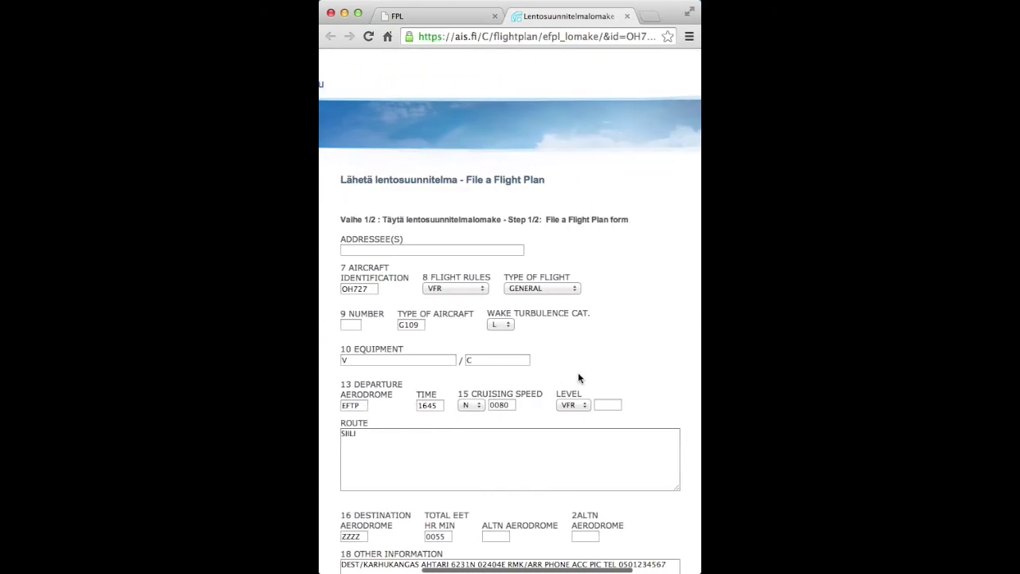
{"action": "scroll", "coordinate": [578, 372], "scroll_direction": "down", "scroll_amount": 5}
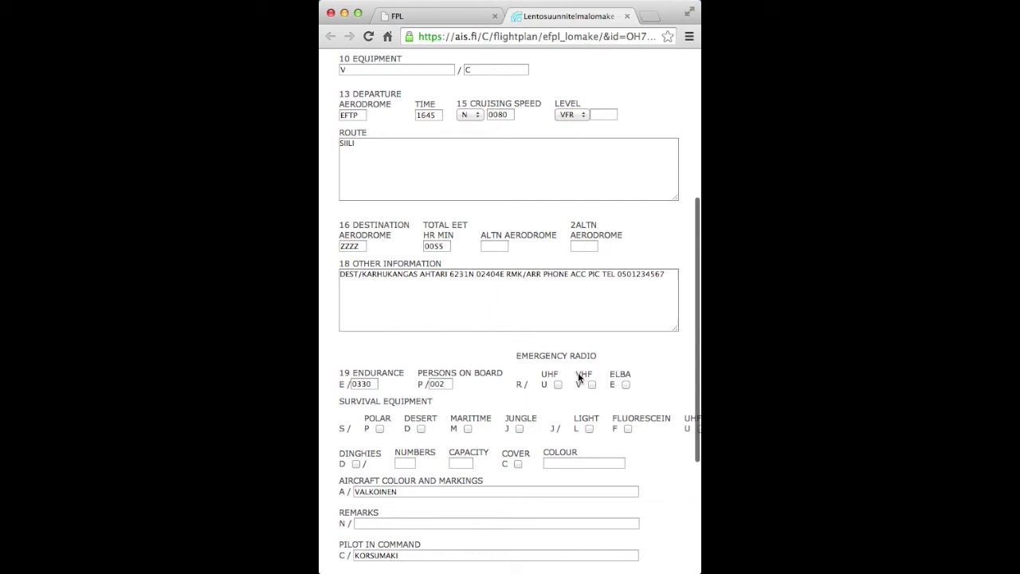
{"action": "scroll", "coordinate": [578, 373], "scroll_direction": "up", "scroll_amount": 1}
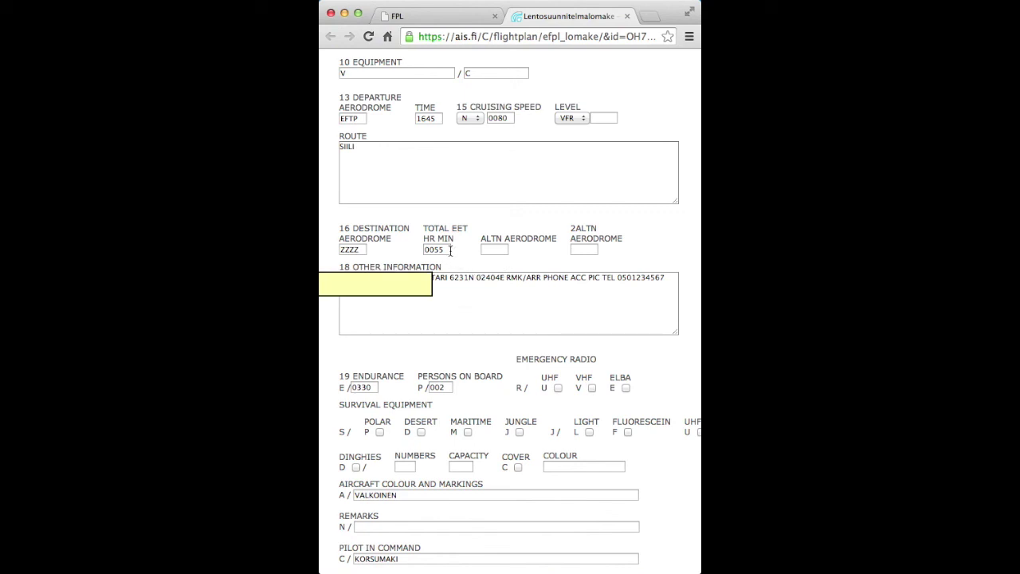
{"action": "scroll", "coordinate": [468, 256], "scroll_direction": "down", "scroll_amount": 1}
{"action": "scroll", "coordinate": [468, 256], "scroll_direction": "up", "scroll_amount": 5}
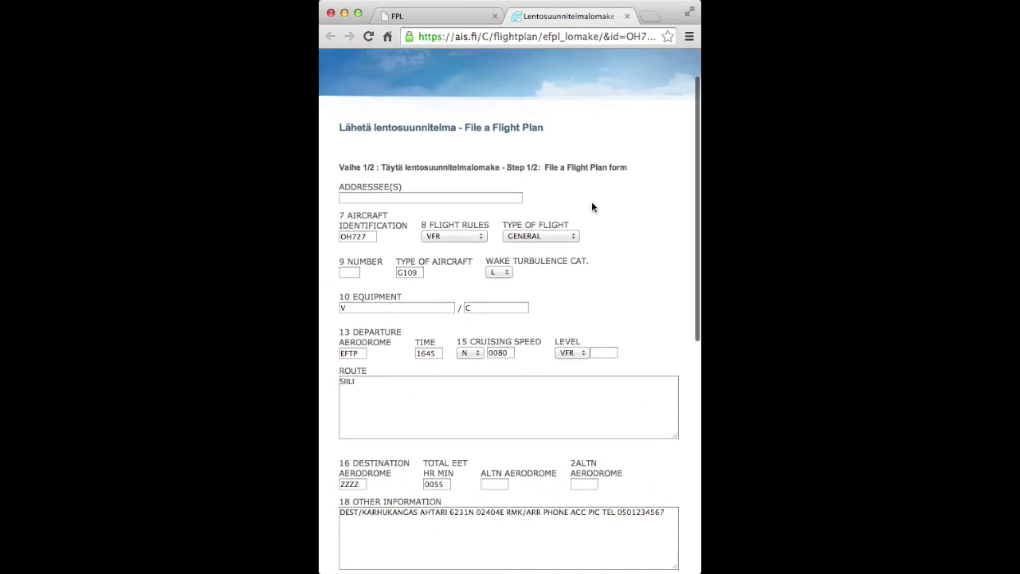
{"action": "left_click", "coordinate": [627, 15]}
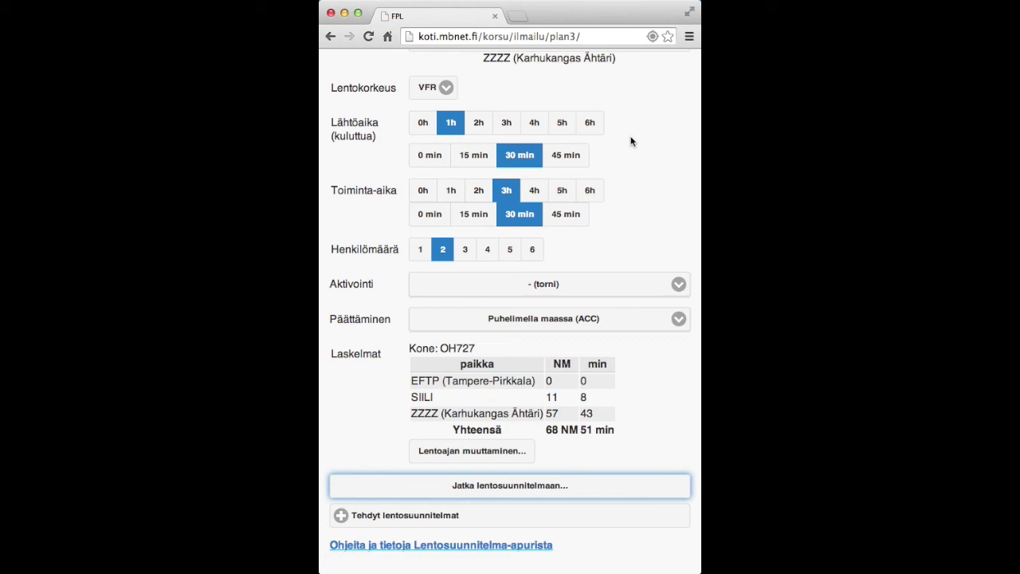
Review the saved EFTP-EFJM plan under 'Tehdyt lentosuunnitelmat', then return to the form.
{"action": "left_click", "coordinate": [423, 515]}
{"action": "scroll", "coordinate": [424, 518], "scroll_direction": "down", "scroll_amount": 4}
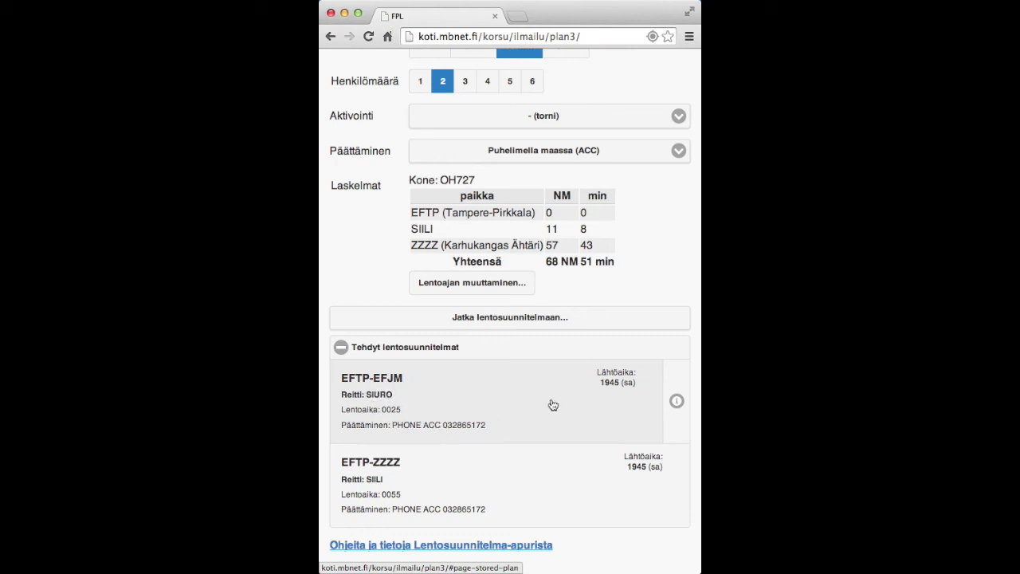
{"action": "left_click", "coordinate": [494, 403]}
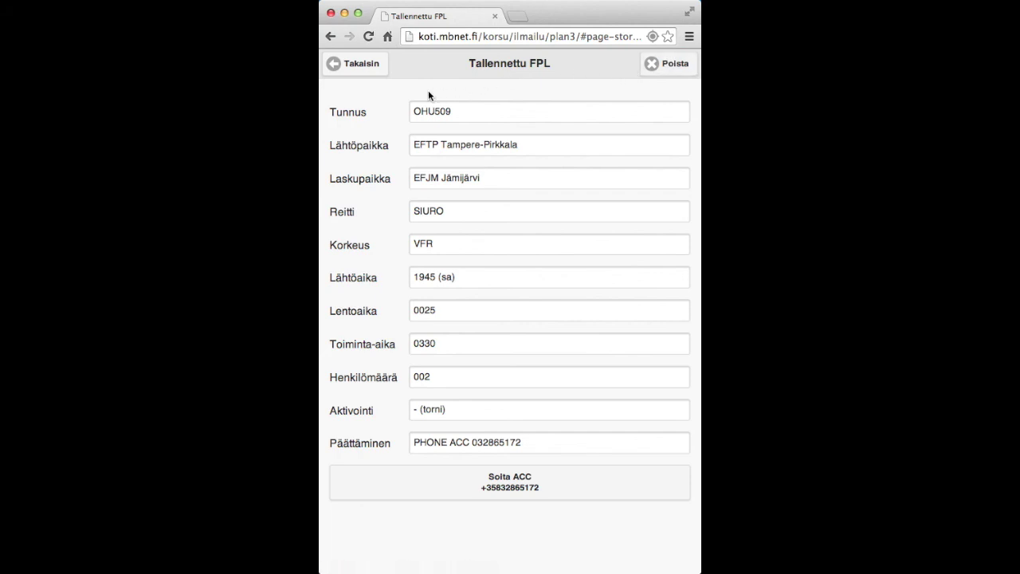
{"action": "left_click", "coordinate": [367, 66]}
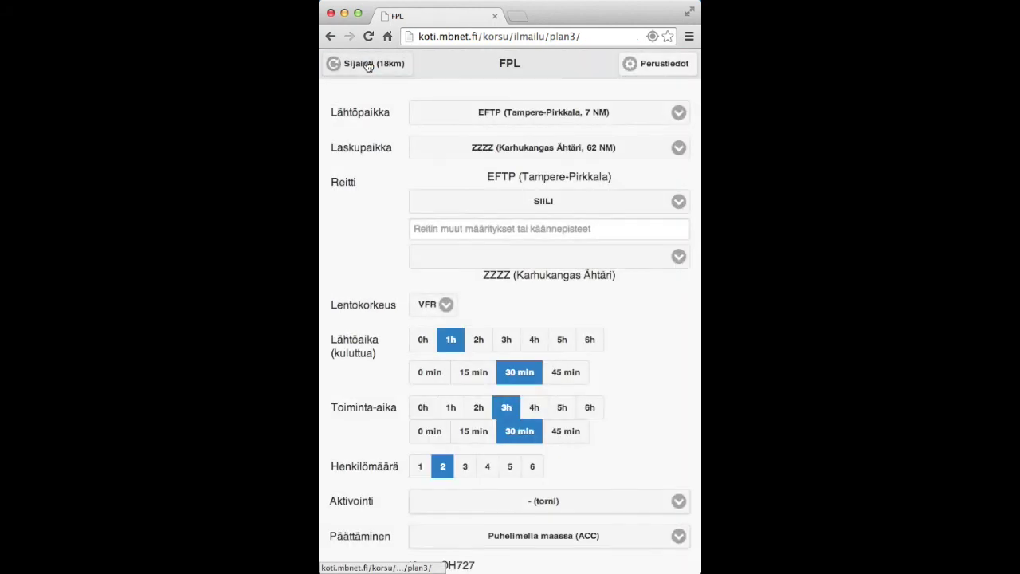
{"action": "scroll", "coordinate": [559, 319], "scroll_direction": "down", "scroll_amount": 5}
{"action": "scroll", "coordinate": [561, 324], "scroll_direction": "down", "scroll_amount": 1}
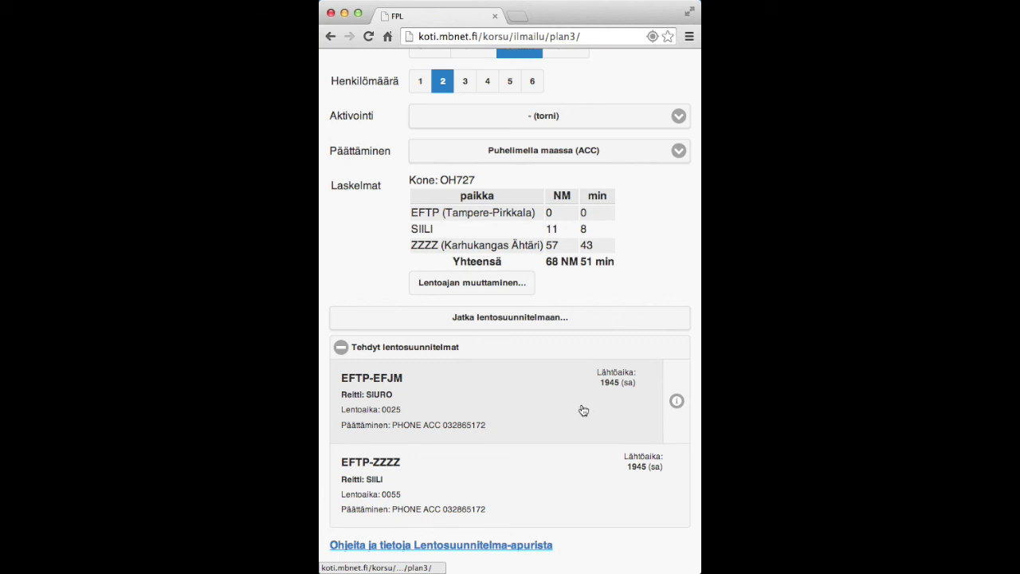
Read the NIL NOTAM bulletin for EFJM Jämijärvi and go back to the planner.
{"action": "left_click", "coordinate": [676, 401]}
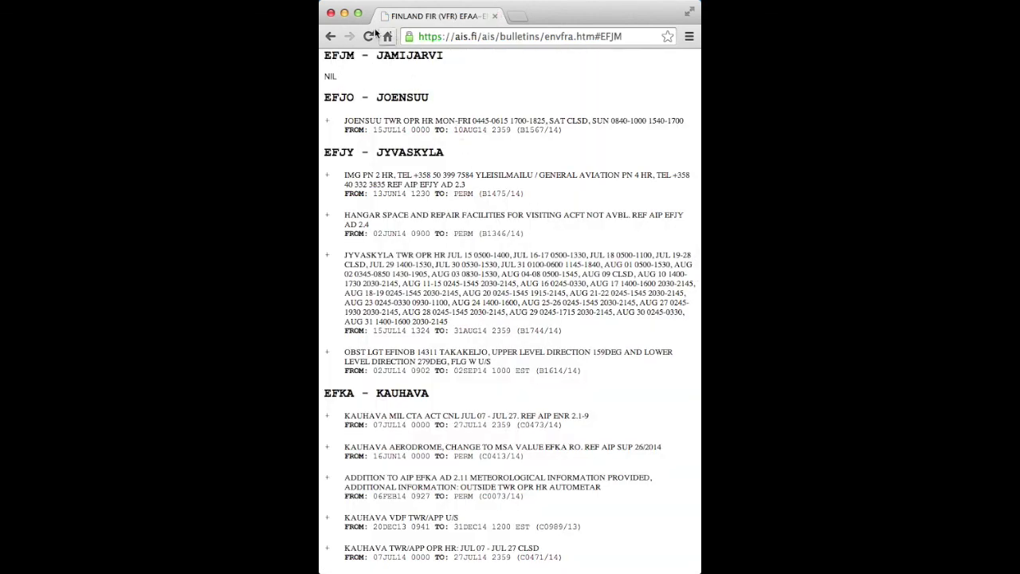
{"action": "left_click", "coordinate": [329, 37]}
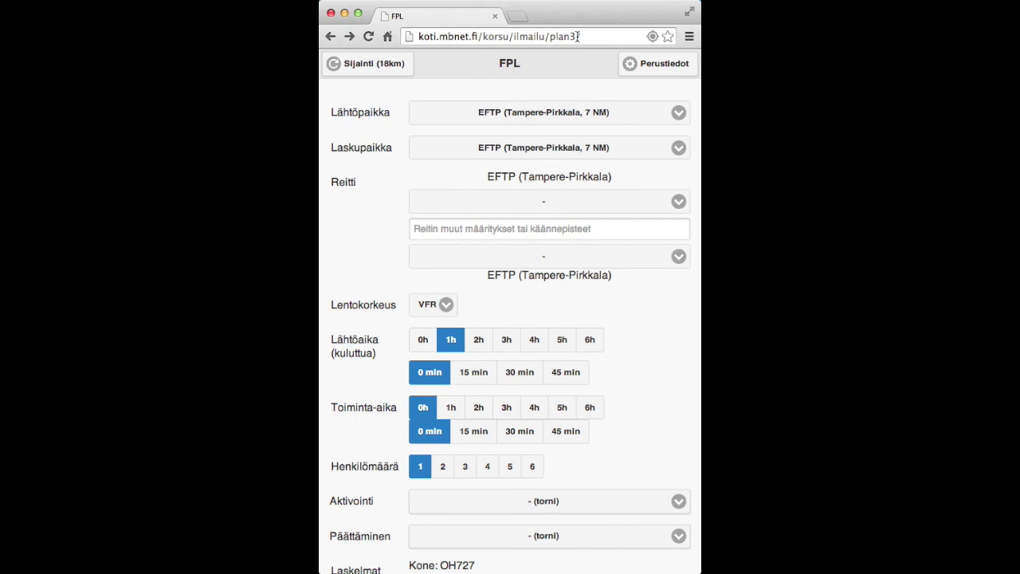
Search 'lentosuunnitelma apuri' in a new tab and open the Lentosuunnitelma-apuri result.
{"action": "left_click", "coordinate": [517, 17]}
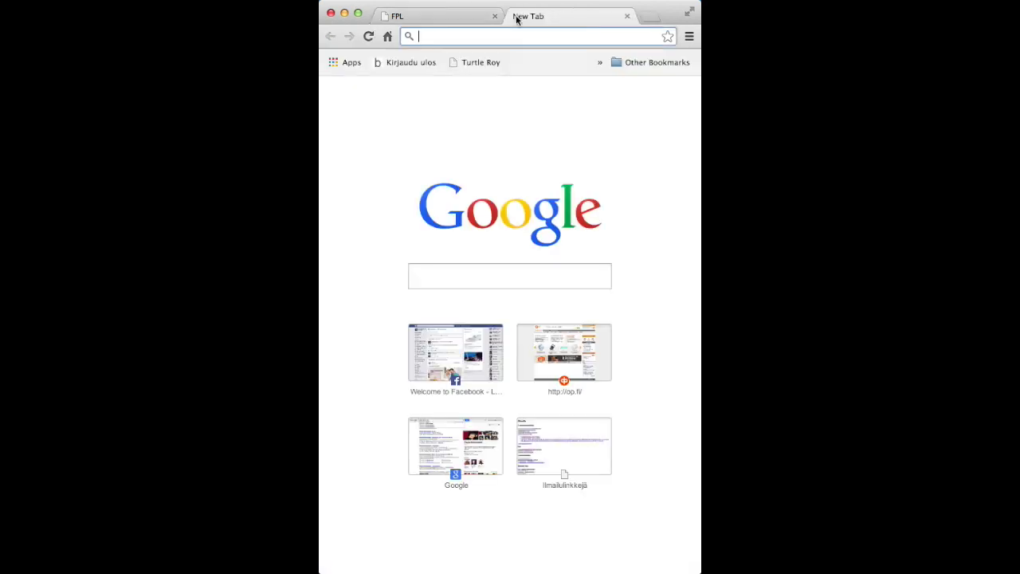
{"action": "type", "text": "lentosuunnit"}
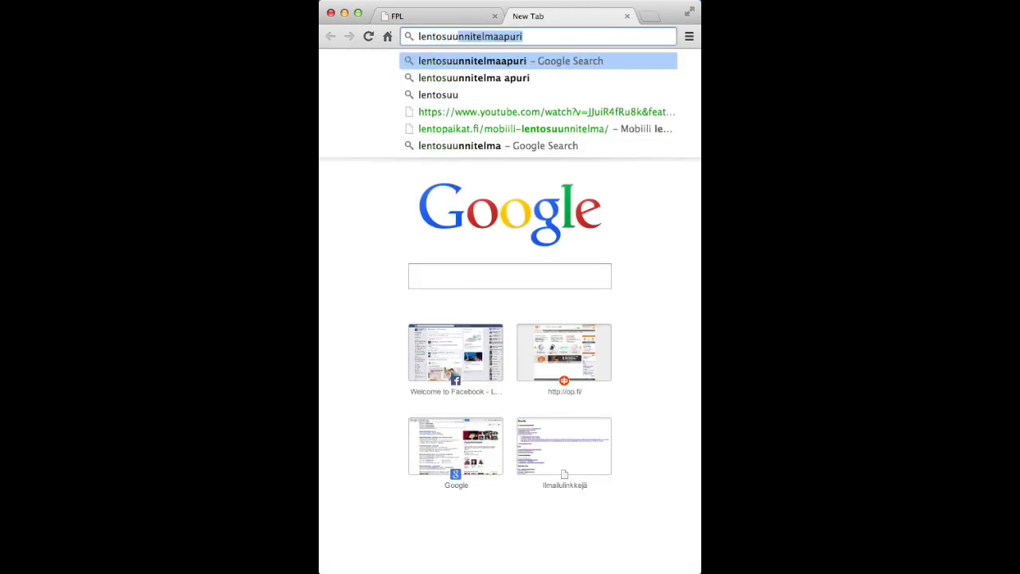
{"action": "type", "text": "elma apuri"}
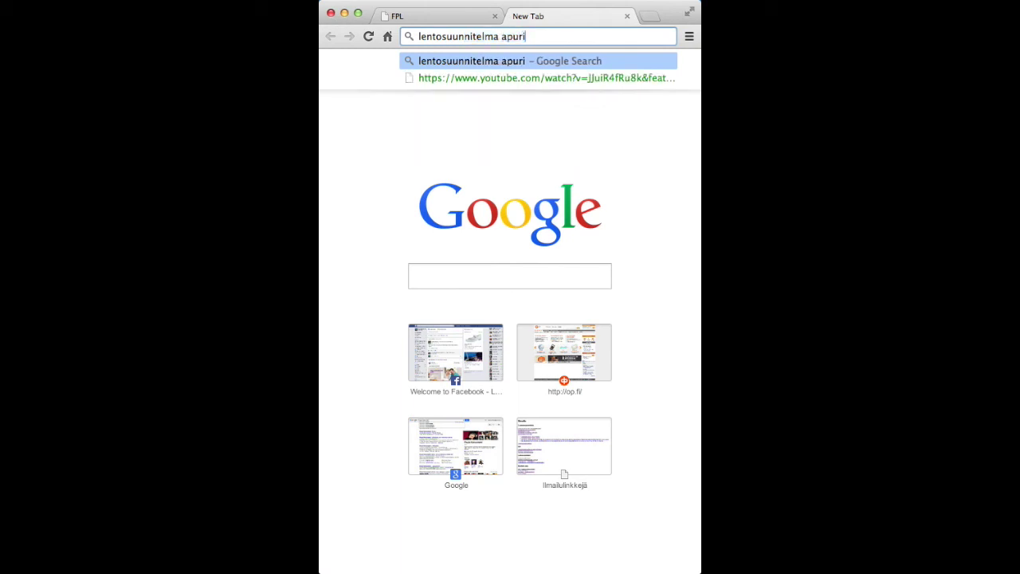
{"action": "key", "text": "Return"}
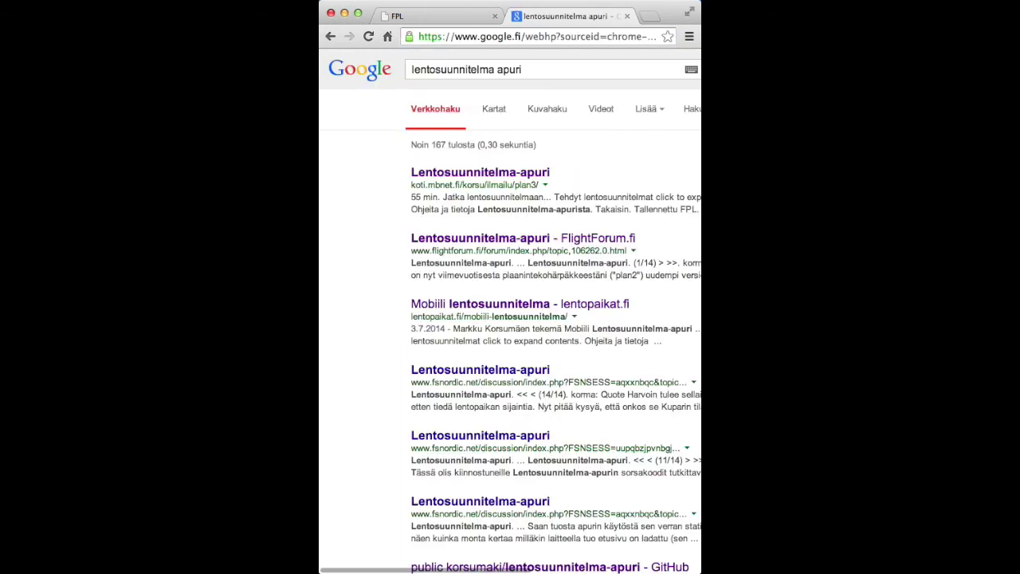
{"action": "left_click", "coordinate": [531, 176]}
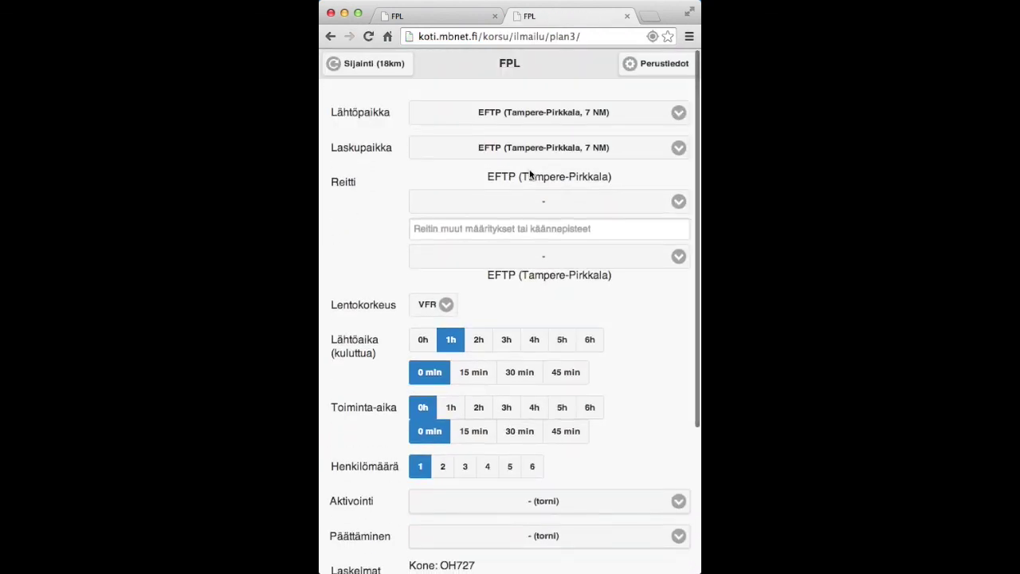